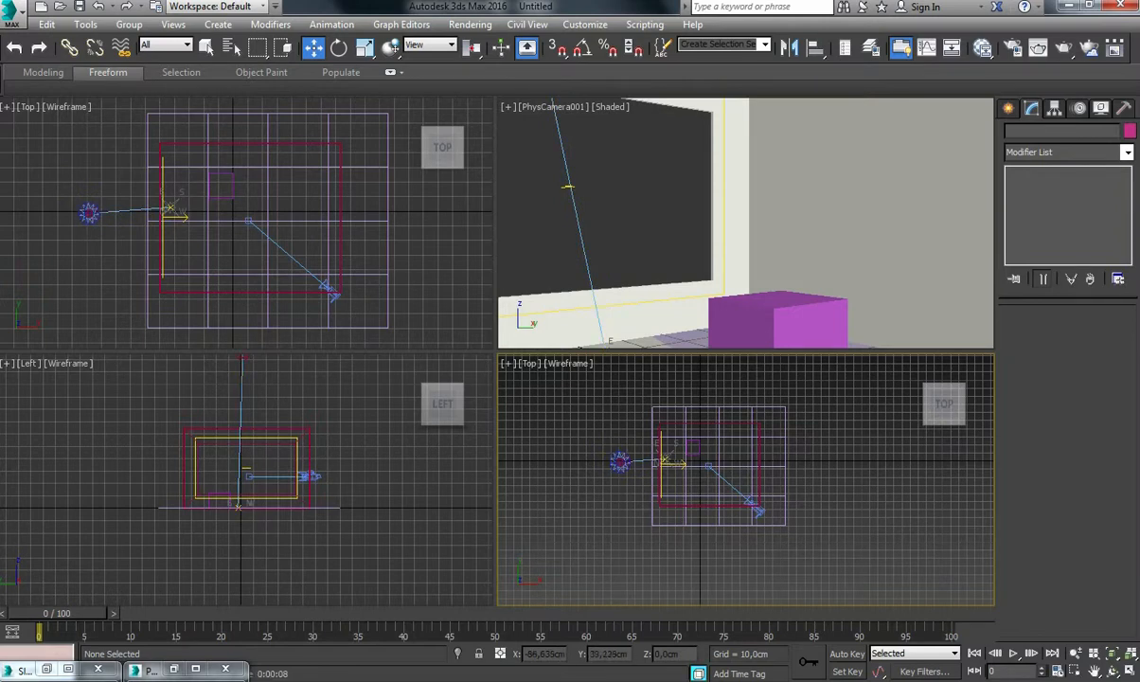
- Enlarge the camera viewport, switch it to a perspective view from outside the room, and display the scene in wireframe
{"action": "middle_click_drag", "start_coordinate": [649, 426], "coordinate": [648, 436]}
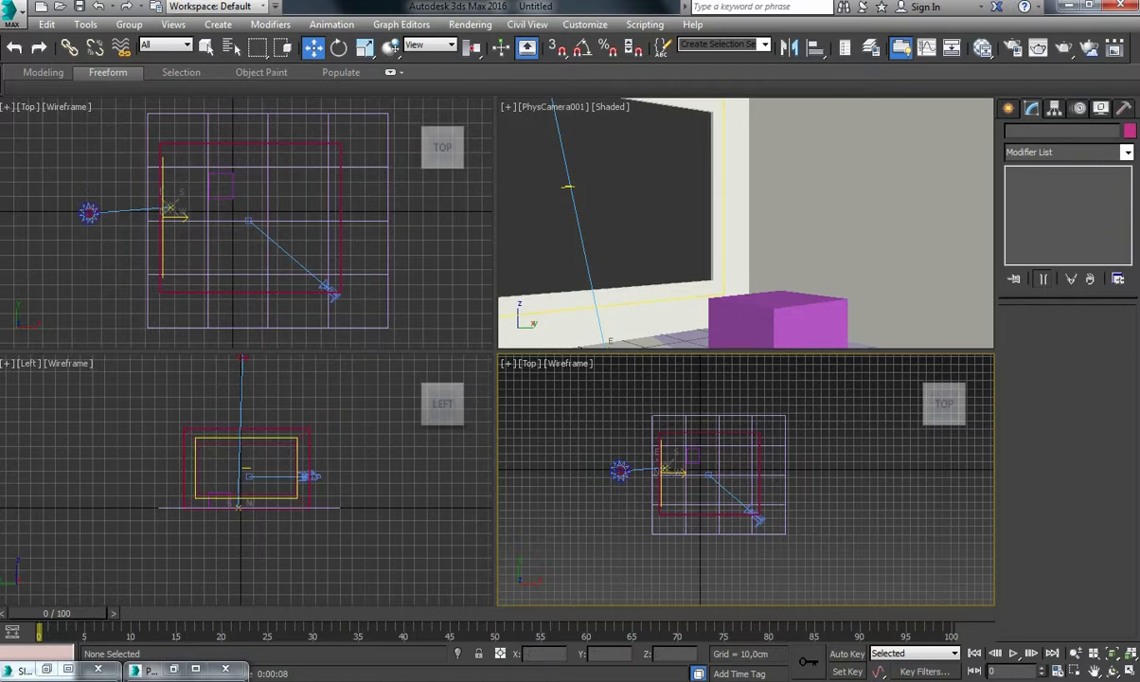
{"action": "left_click", "coordinate": [568, 186]}
{"action": "key", "text": "alt+w"}
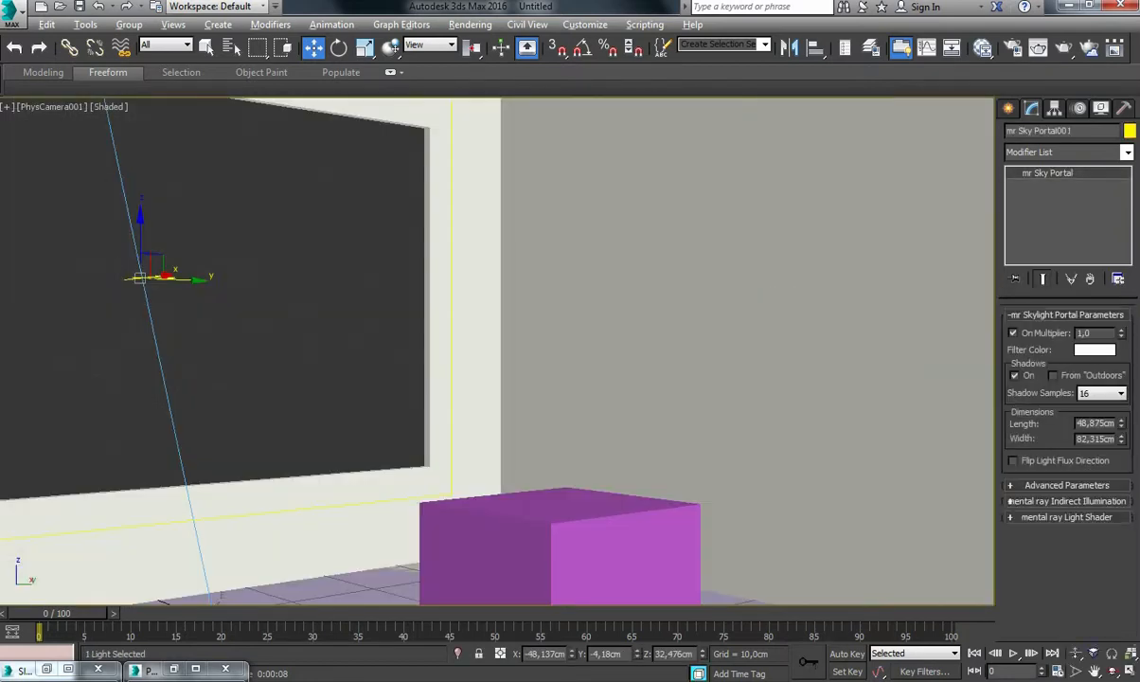
{"action": "key", "text": "p"}
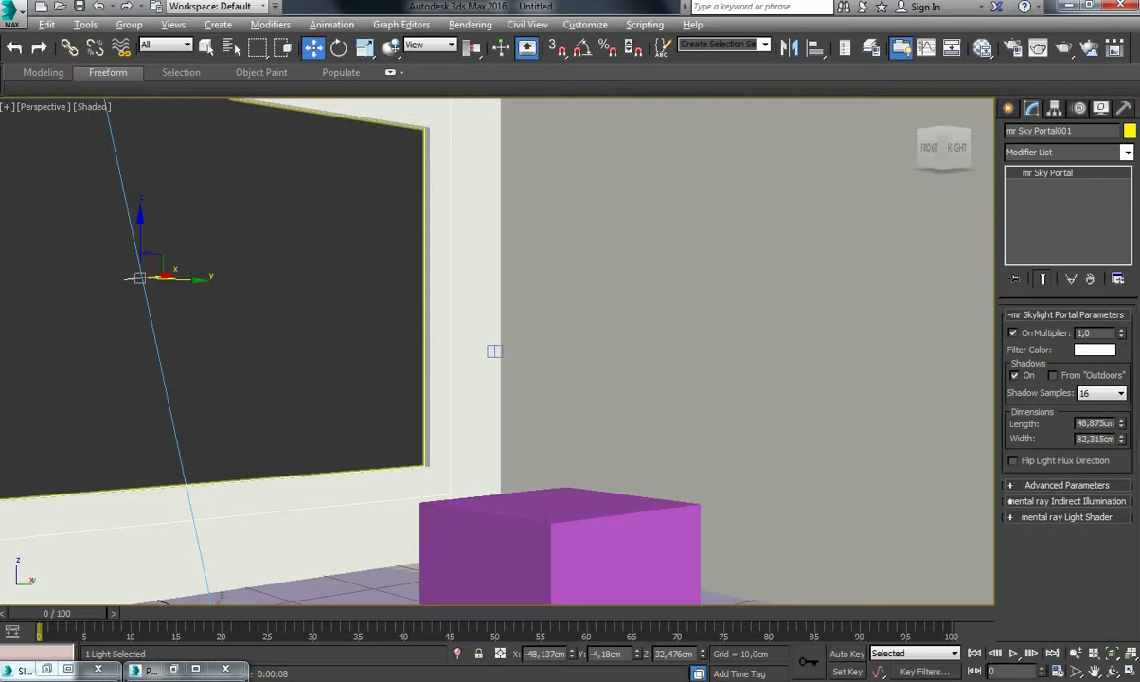
{"action": "scroll", "coordinate": [495, 351], "scroll_direction": "down", "scroll_amount": 8}
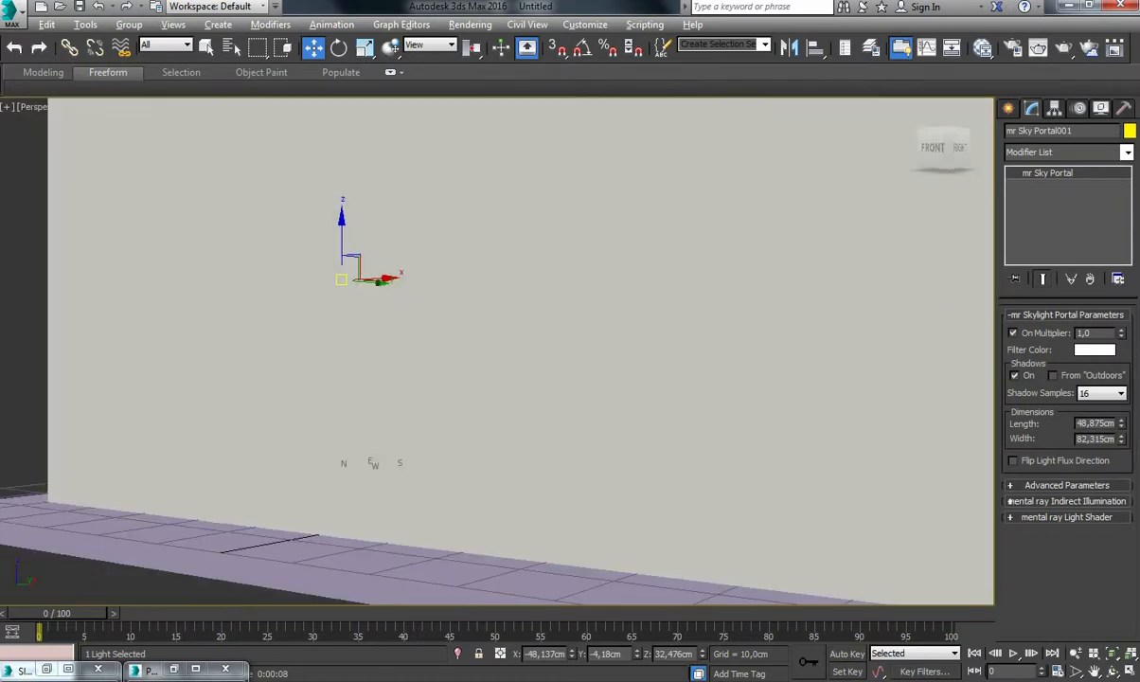
{"action": "middle_click_drag", "start_coordinate": [494, 351], "coordinate": [311, 318], "text": "alt"}
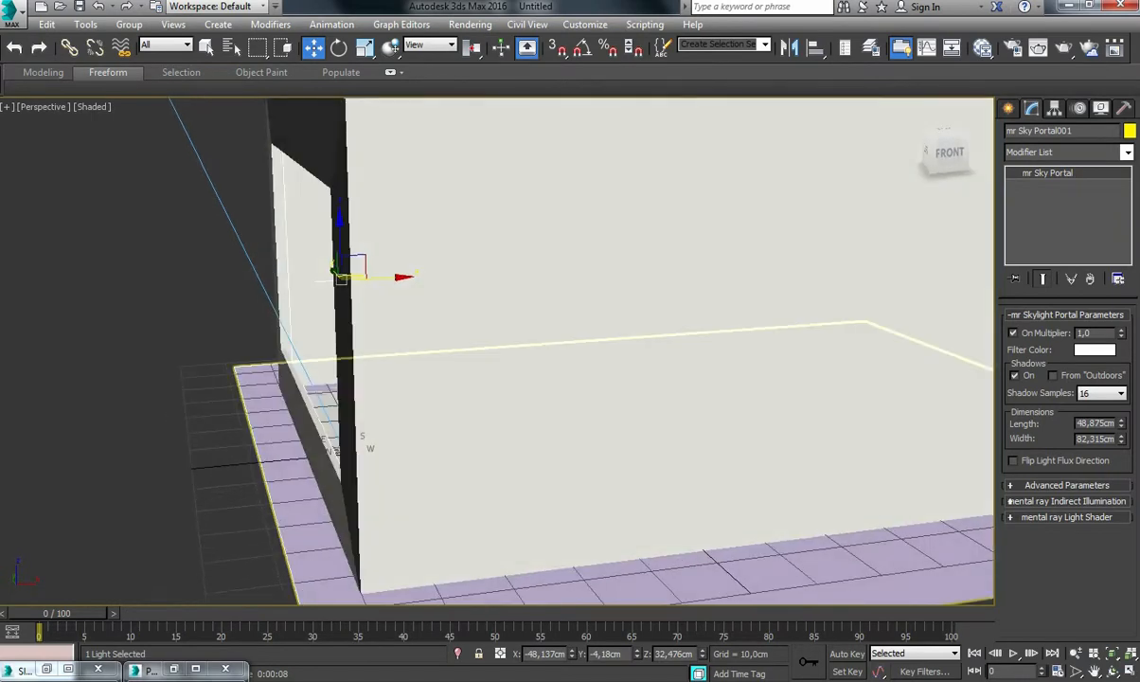
{"action": "scroll", "coordinate": [895, 356], "scroll_direction": "up", "scroll_amount": 3}
{"action": "scroll", "coordinate": [896, 356], "scroll_direction": "down", "scroll_amount": 6}
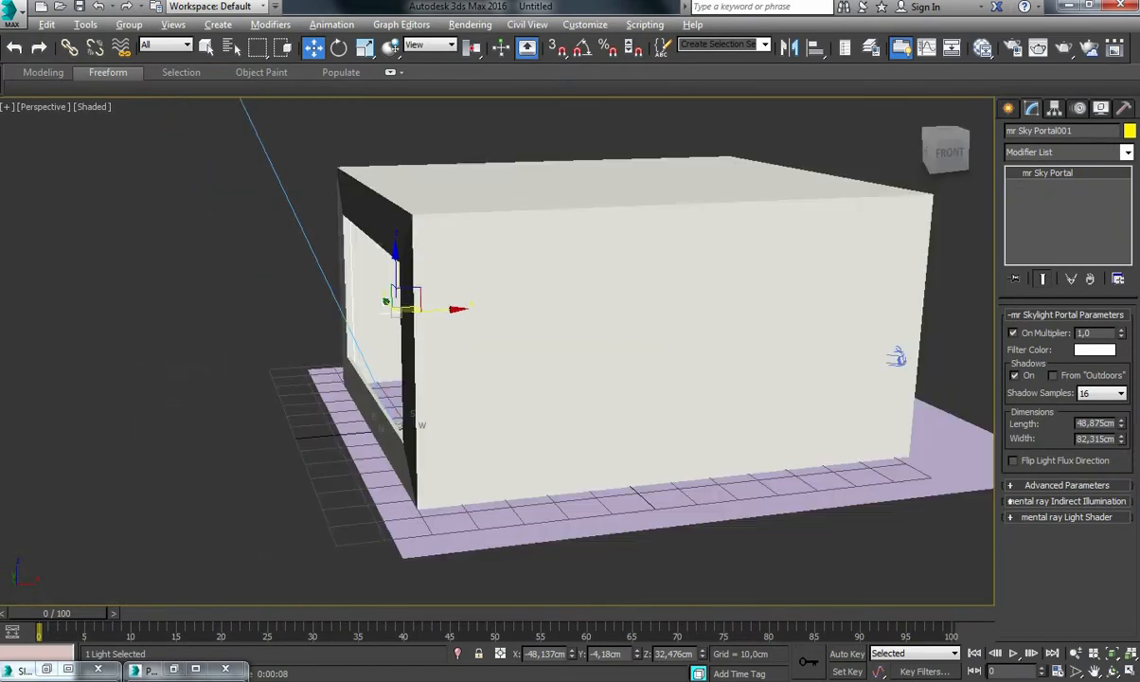
{"action": "scroll", "coordinate": [895, 356], "scroll_direction": "down", "scroll_amount": 2}
{"action": "middle_click_drag", "start_coordinate": [818, 360], "coordinate": [698, 377]}
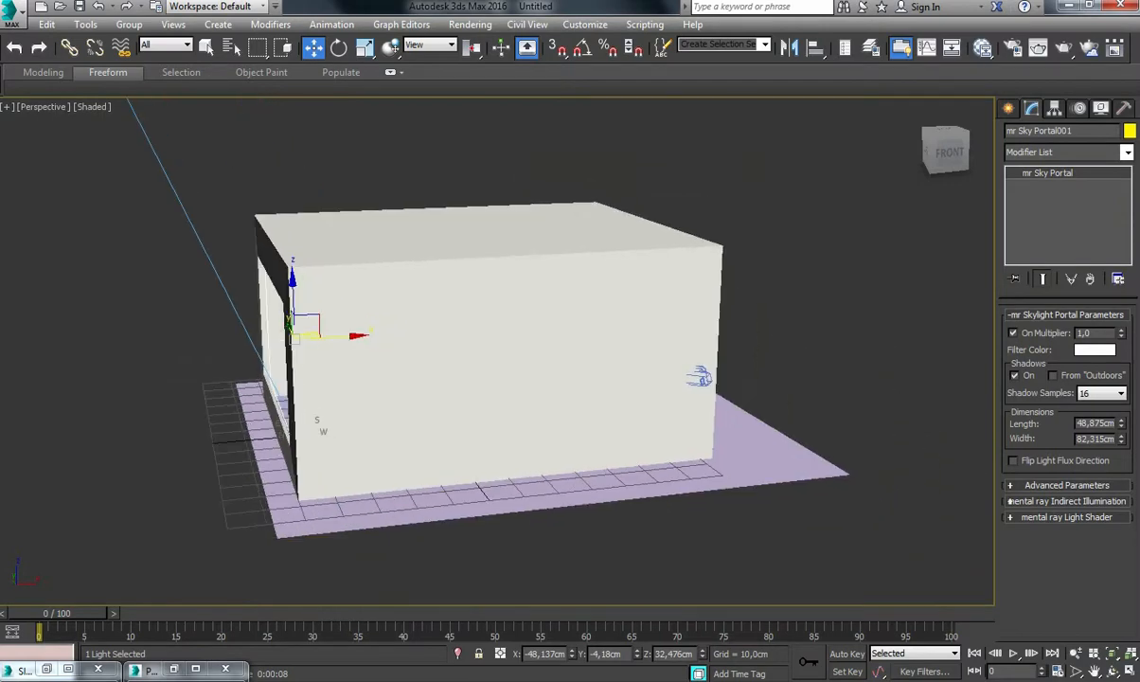
{"action": "key", "text": "F3"}
{"action": "mouse_move", "coordinate": [699, 377]}
{"action": "middle_mouse_down"}
{"action": "mouse_move", "coordinate": [678, 344]}
{"action": "mouse_move", "coordinate": [709, 344]}
{"action": "mouse_move", "coordinate": [729, 390]}
{"action": "mouse_move", "coordinate": [710, 398]}
{"action": "middle_mouse_up"}
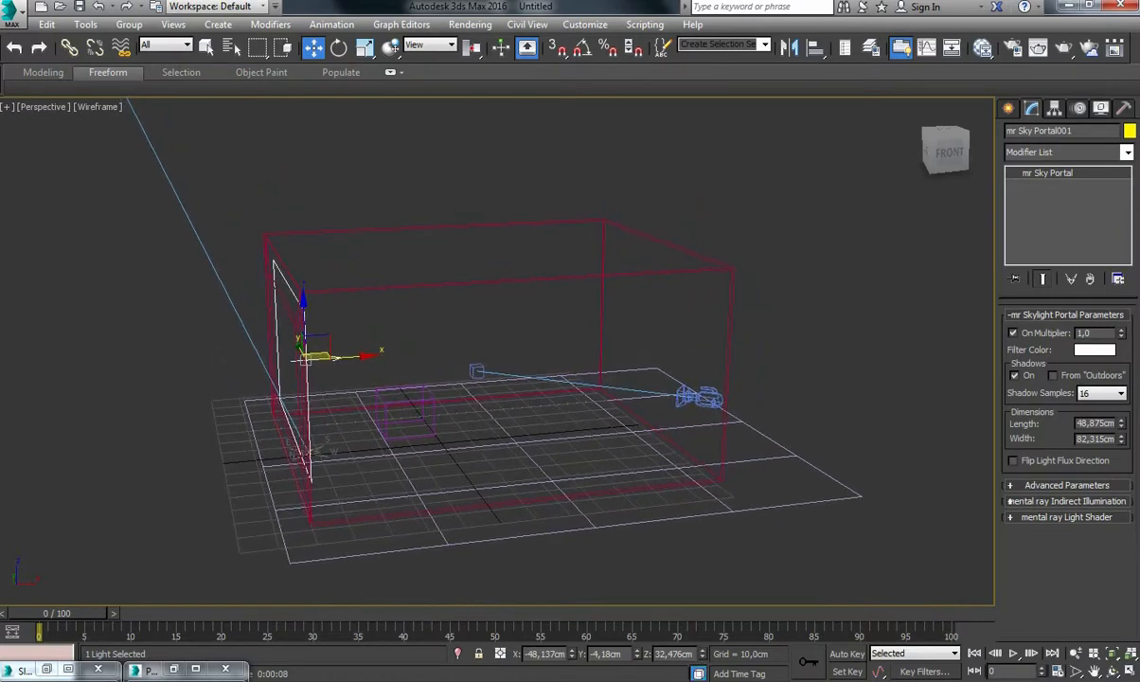
- Select and examine in turn the physical camera, the sky portal at the window opening, and the Daylight system
{"action": "key", "text": "ctrl+d"}
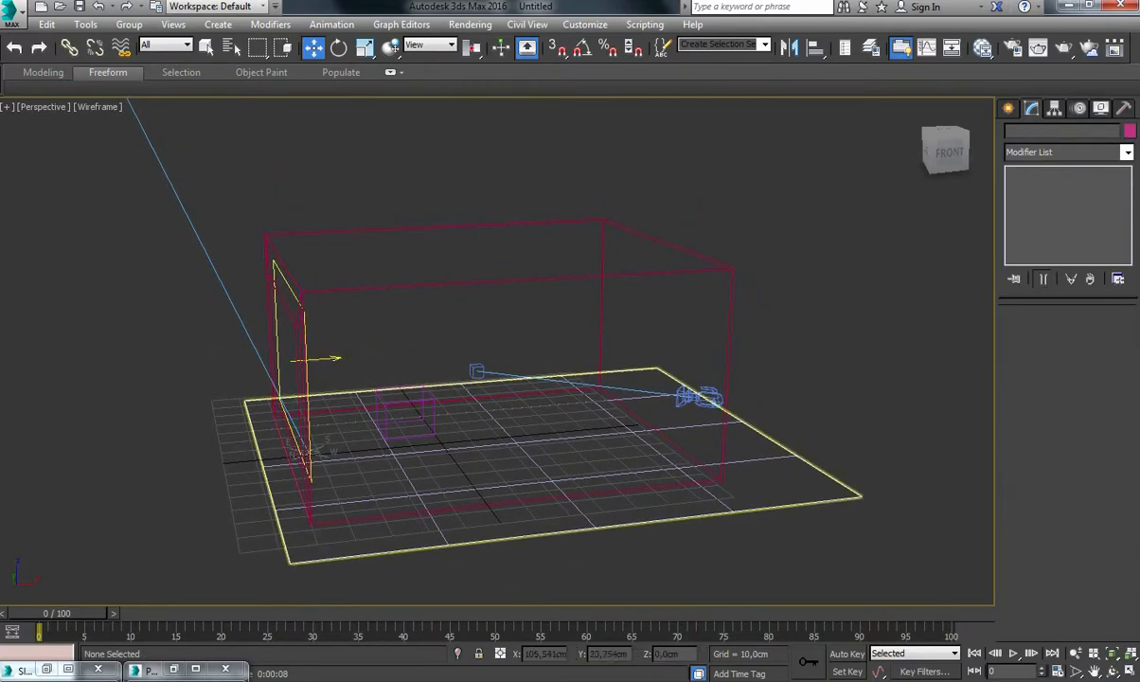
{"action": "left_click", "coordinate": [698, 397]}
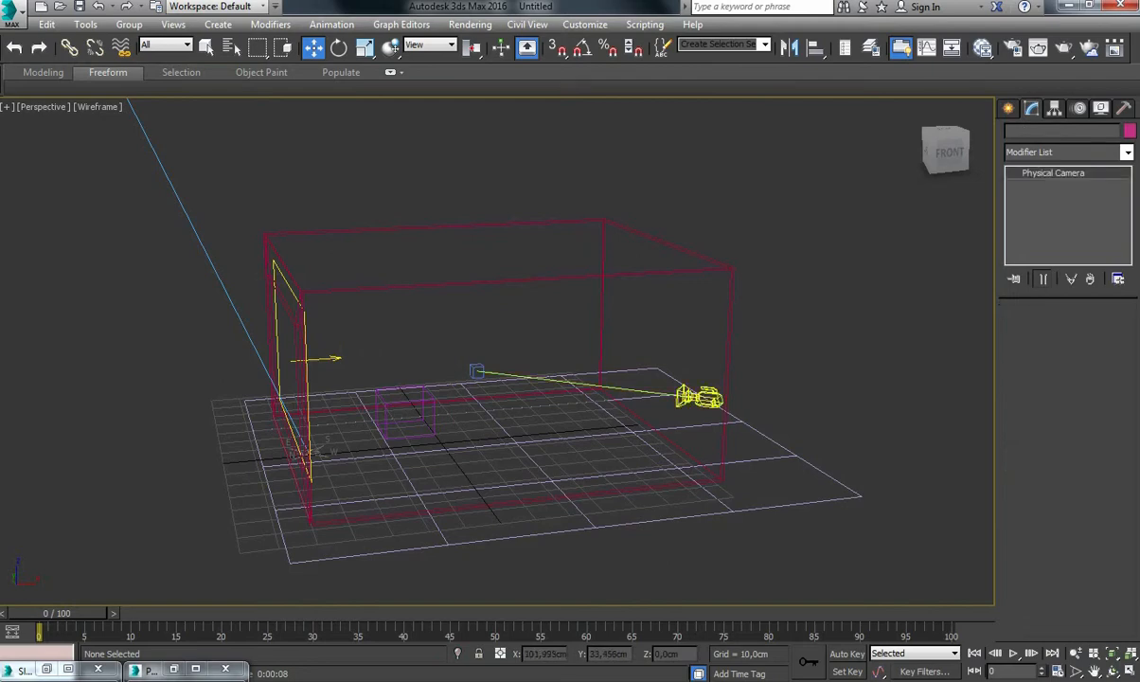
{"action": "middle_click_drag", "start_coordinate": [663, 398], "coordinate": [627, 370], "text": "alt"}
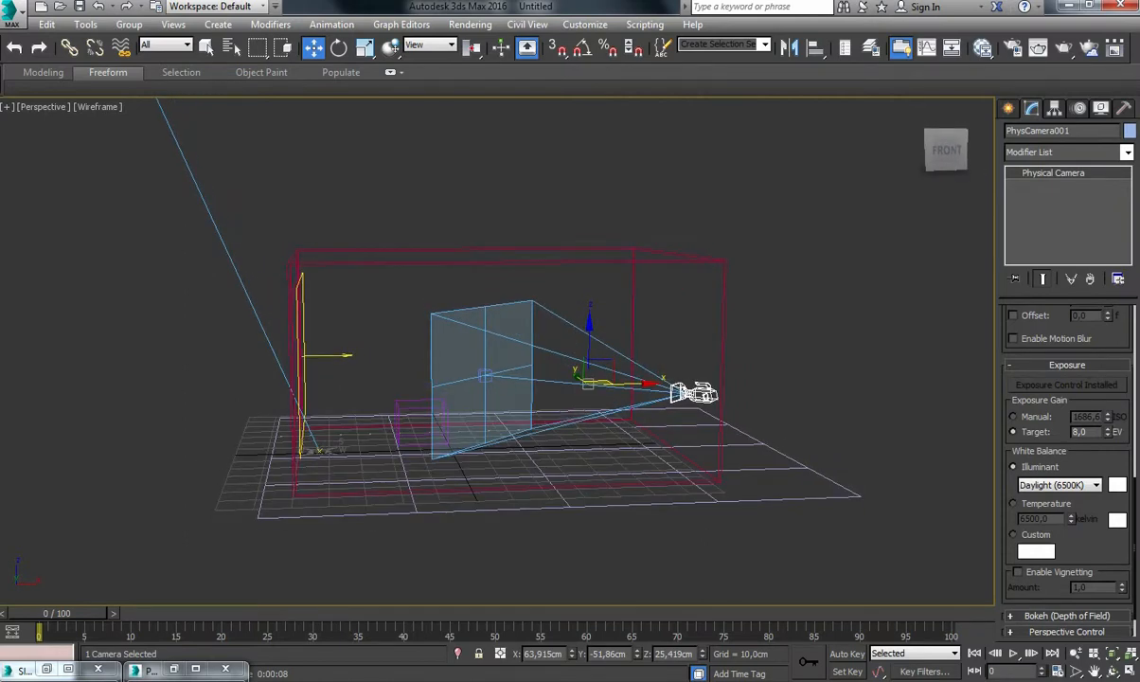
{"action": "middle_click_drag", "start_coordinate": [627, 369], "coordinate": [623, 354], "text": "alt"}
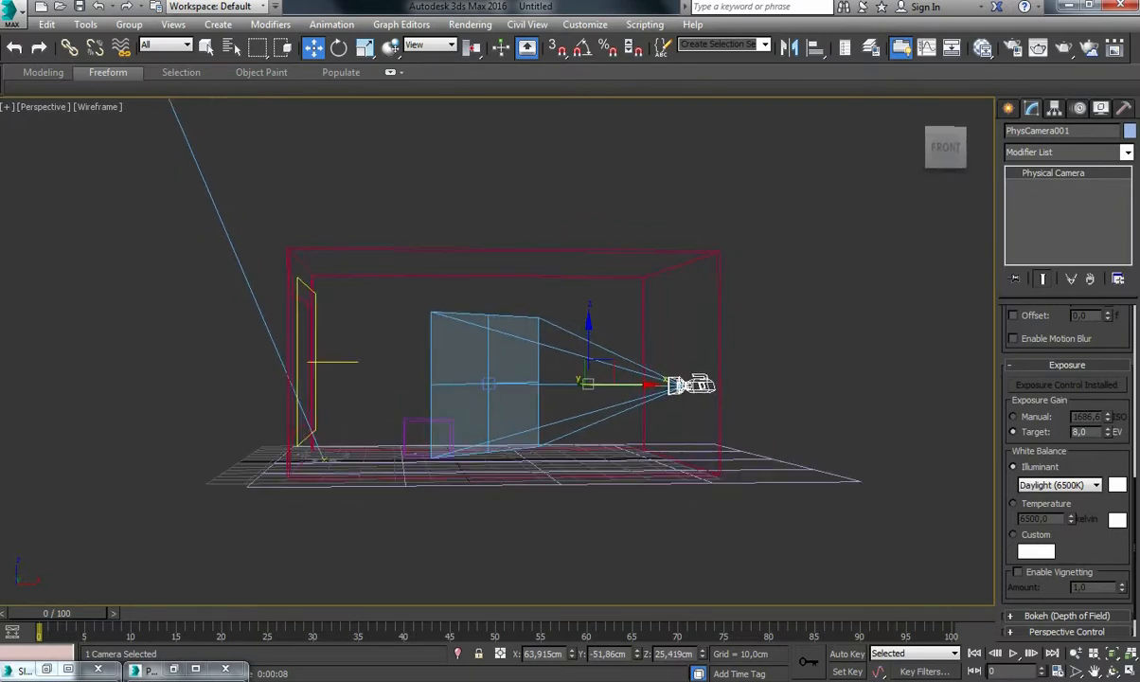
{"action": "middle_click_drag", "start_coordinate": [623, 354], "coordinate": [672, 350], "text": "alt"}
{"action": "left_click", "coordinate": [301, 351]}
{"action": "middle_click_drag", "start_coordinate": [312, 351], "coordinate": [296, 312], "text": "alt"}
{"action": "key", "text": "ctrl+d"}
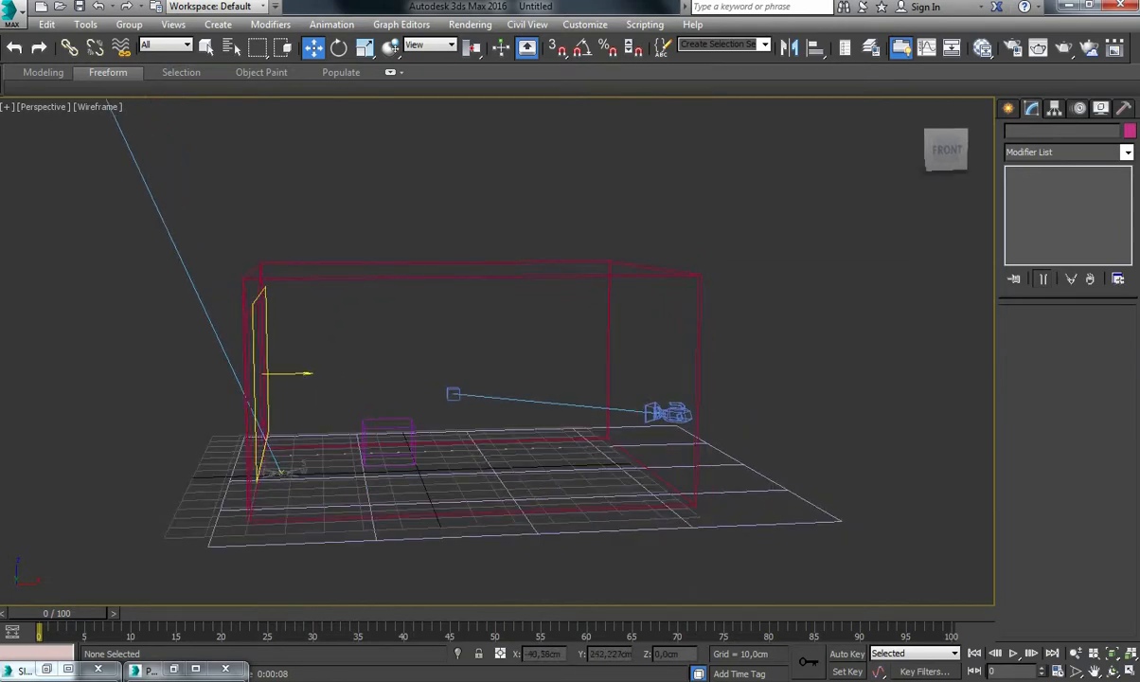
{"action": "left_click", "coordinate": [260, 378]}
{"action": "middle_click_drag", "start_coordinate": [260, 378], "coordinate": [288, 416], "text": "alt"}
{"action": "left_click", "coordinate": [301, 216]}
{"action": "middle_click_drag", "start_coordinate": [308, 265], "coordinate": [166, 121]}
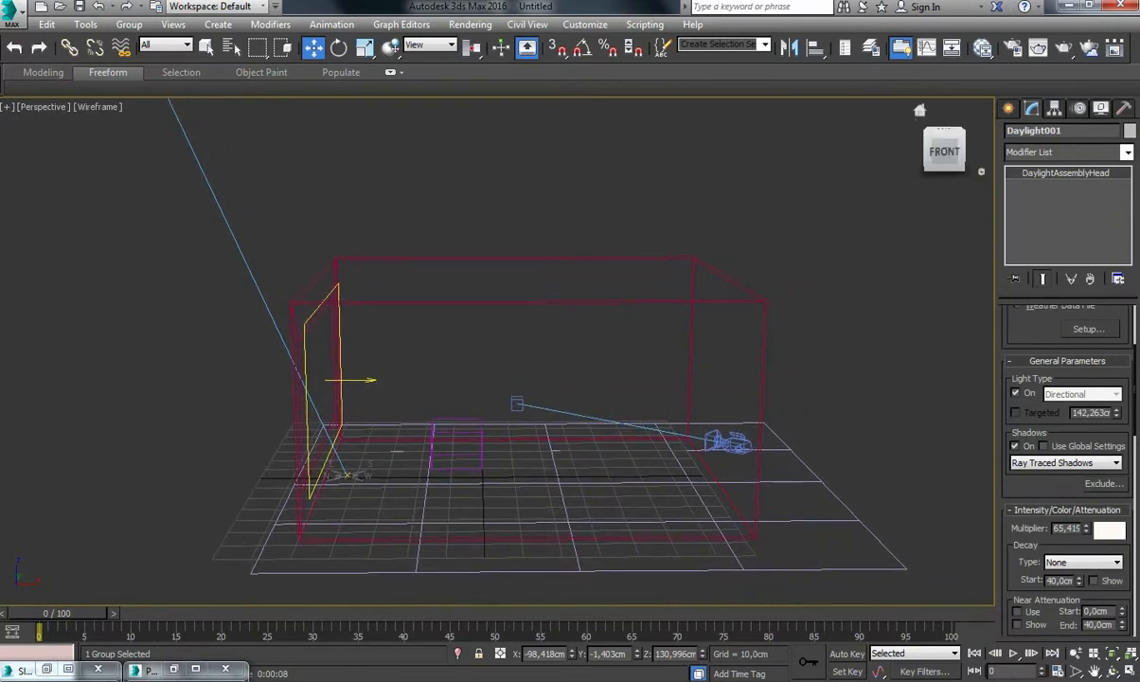
- Create a second Daylight system in the top view, outside the room on the side opposite the window
{"action": "left_click", "coordinate": [1008, 109]}
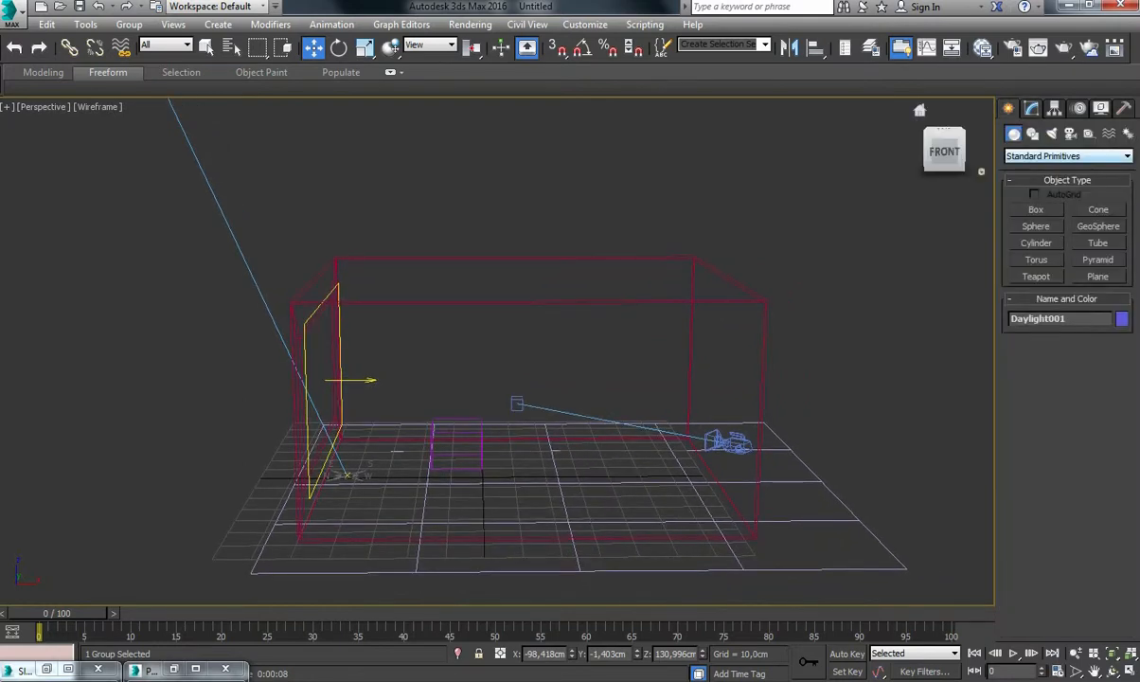
{"action": "left_click", "coordinate": [1127, 135]}
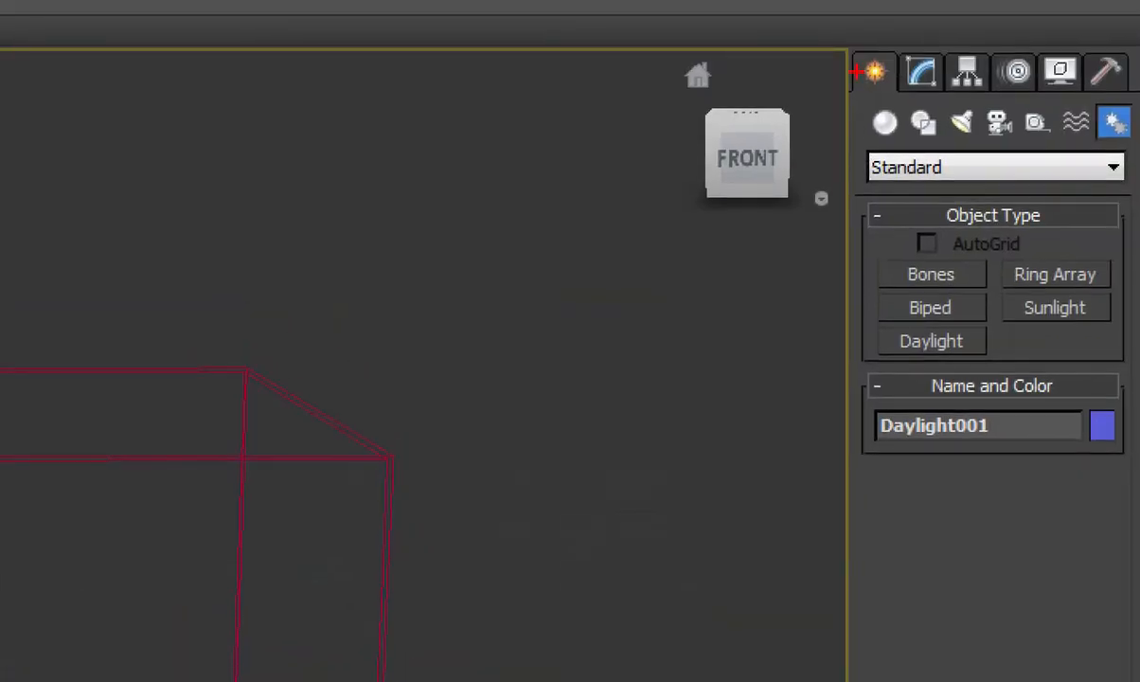
{"action": "left_click_drag", "start_coordinate": [862, 47], "coordinate": [881, 91]}
{"action": "mouse_move", "coordinate": [1117, 96]}
{"action": "left_mouse_down"}
{"action": "mouse_move", "coordinate": [1100, 128]}
{"action": "mouse_move", "coordinate": [1127, 131]}
{"action": "mouse_move", "coordinate": [1129, 112]}
{"action": "left_mouse_up"}
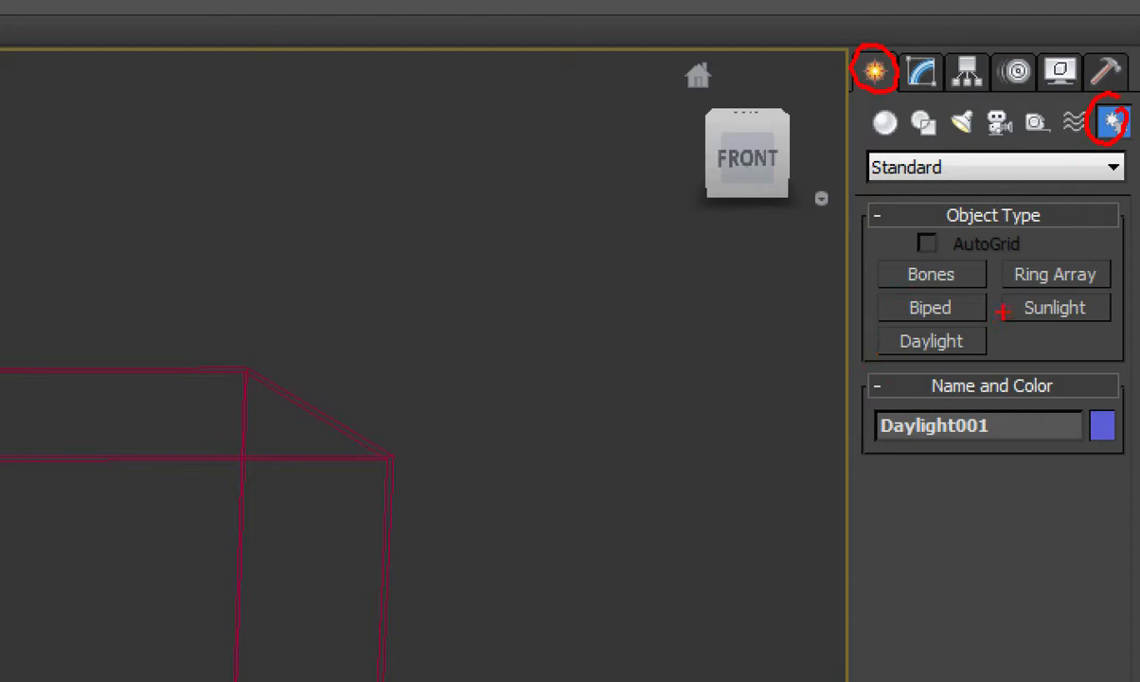
{"action": "left_click_drag", "start_coordinate": [1081, 316], "coordinate": [1070, 298]}
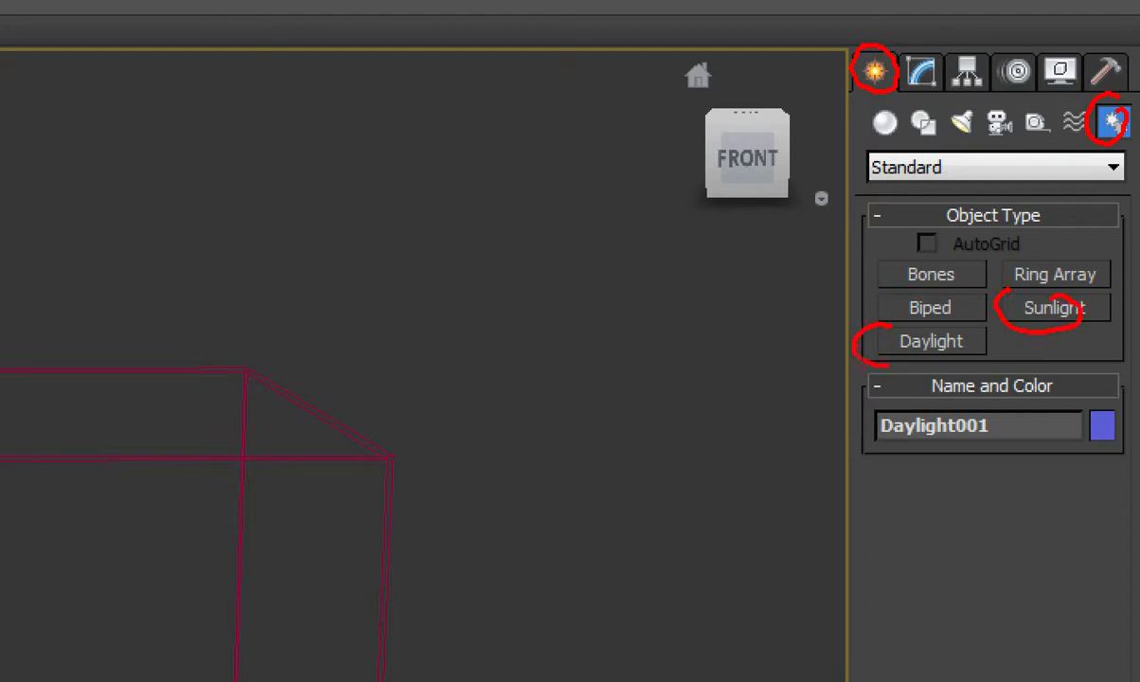
{"action": "left_click_drag", "start_coordinate": [769, 350], "coordinate": [839, 344]}
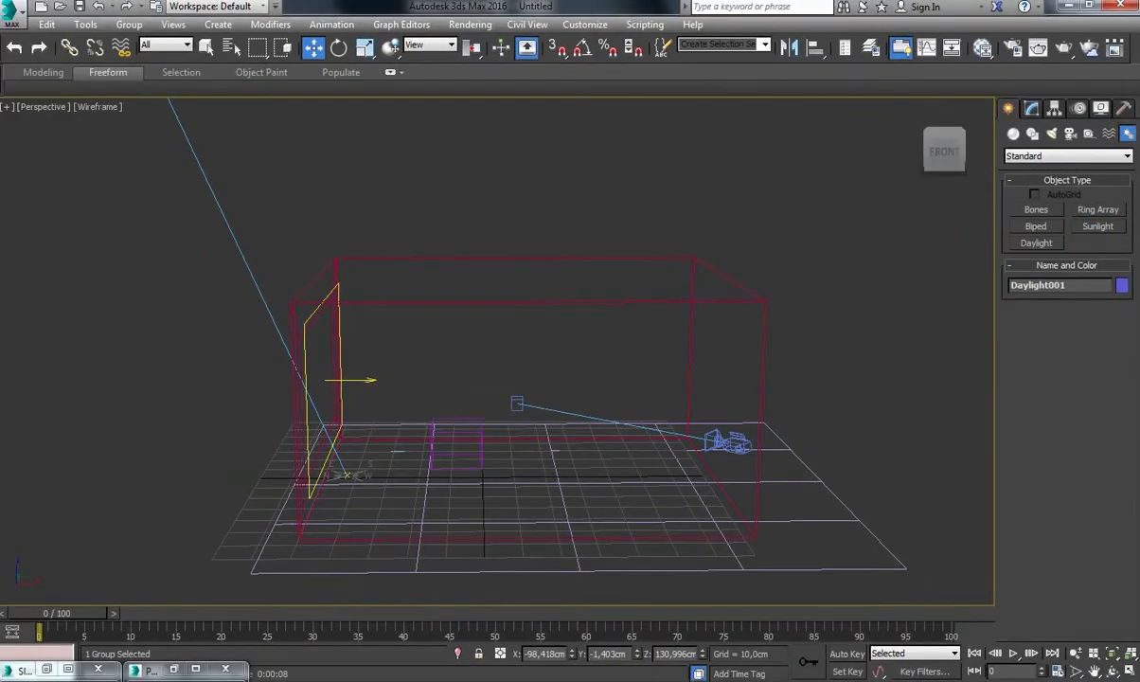
{"action": "middle_click_drag", "start_coordinate": [530, 360], "coordinate": [503, 341], "text": "alt"}
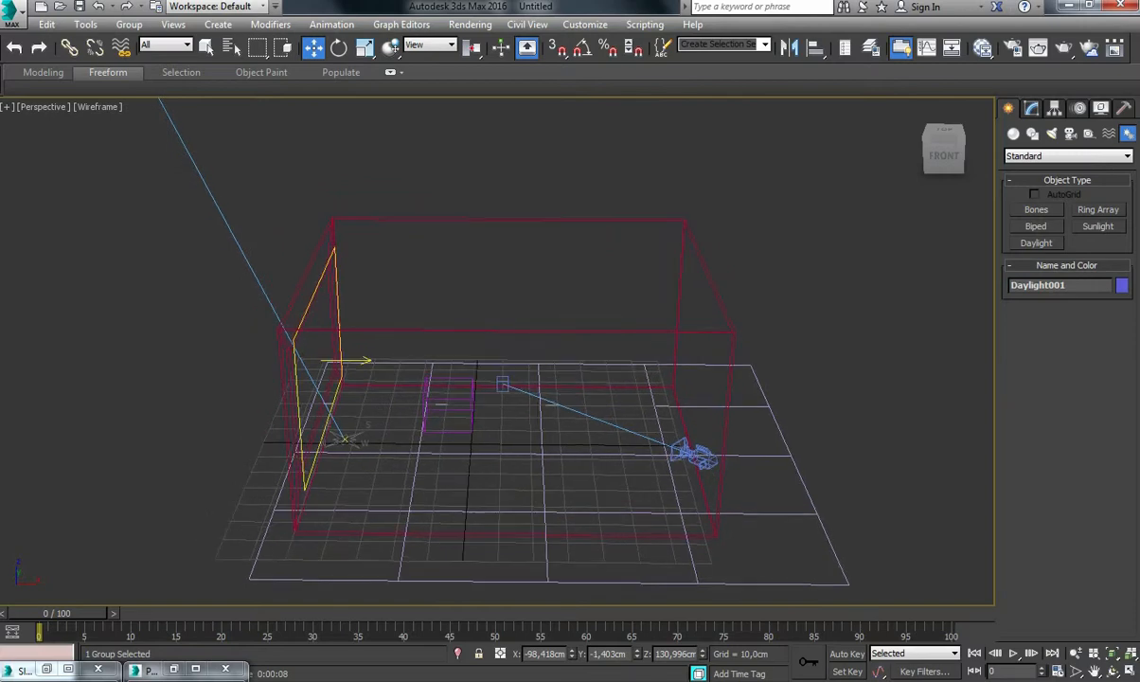
{"action": "key", "text": "t"}
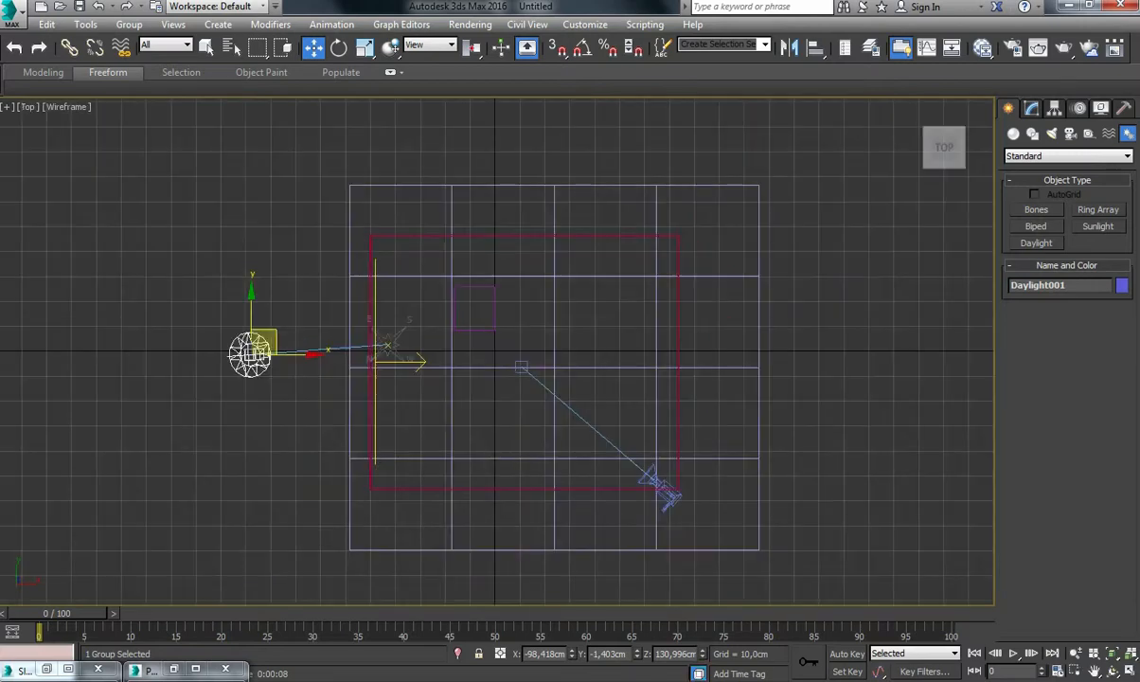
{"action": "left_click", "coordinate": [1037, 243]}
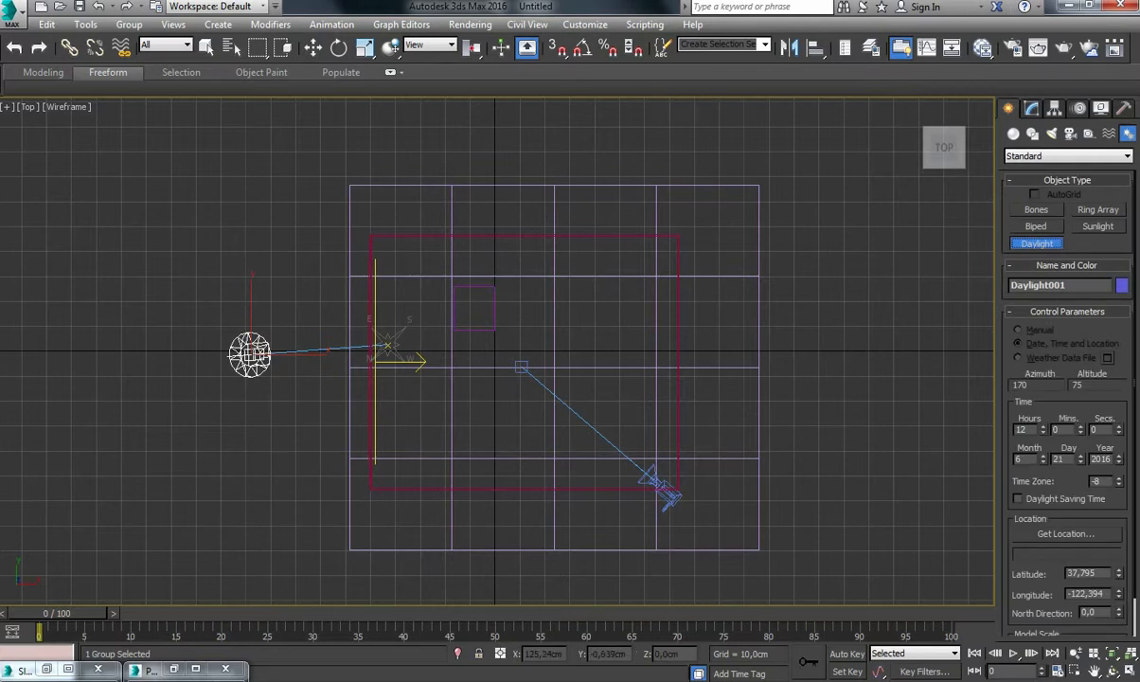
{"action": "mouse_move", "coordinate": [809, 353]}
{"action": "left_mouse_down"}
{"action": "mouse_move", "coordinate": [835, 353]}
{"action": "mouse_move", "coordinate": [810, 346]}
{"action": "mouse_move", "coordinate": [812, 291]}
{"action": "mouse_move", "coordinate": [811, 342]}
{"action": "left_mouse_up"}
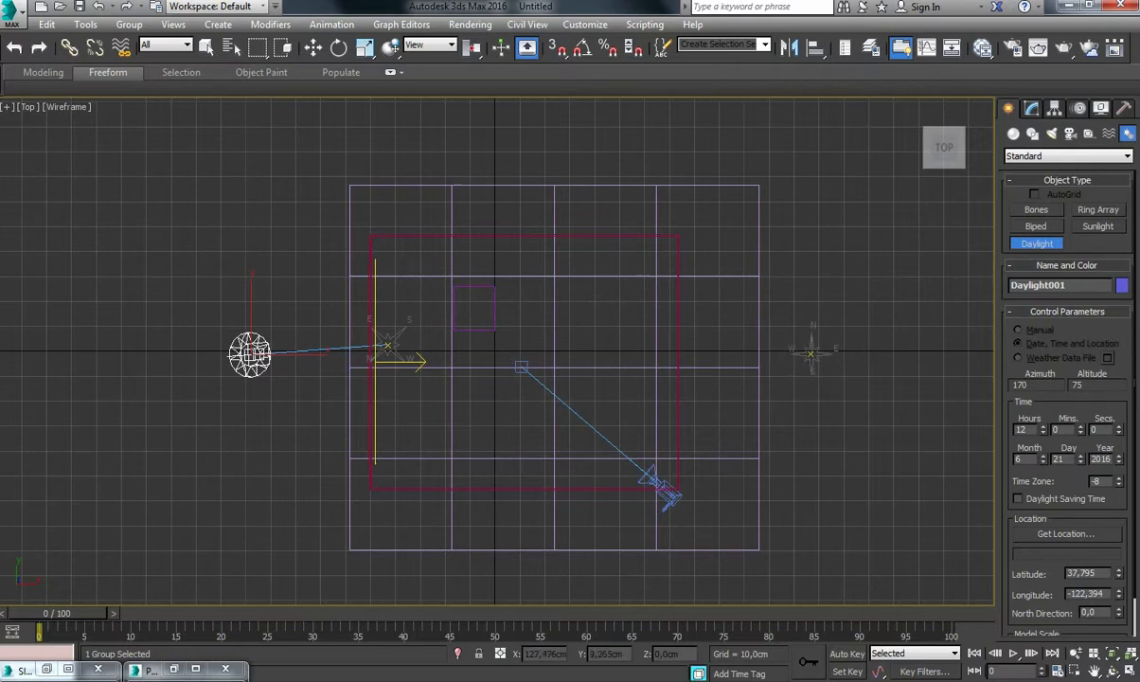
{"action": "left_click_drag", "start_coordinate": [812, 342], "coordinate": [811, 349]}
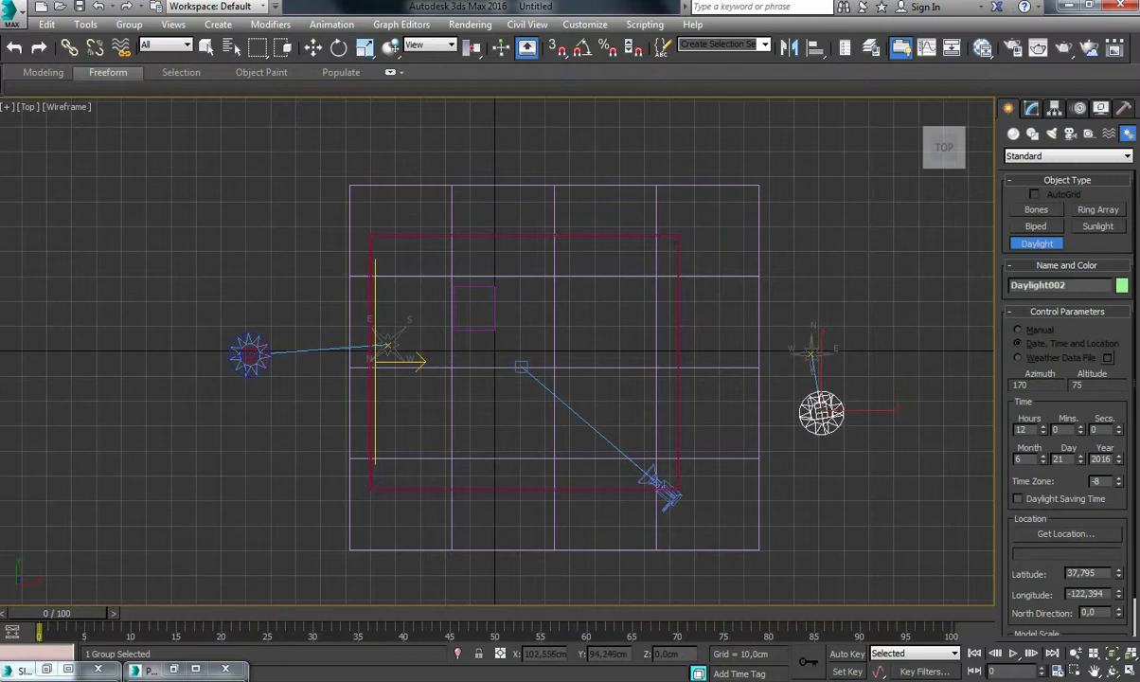
{"action": "left_click", "coordinate": [821, 411]}
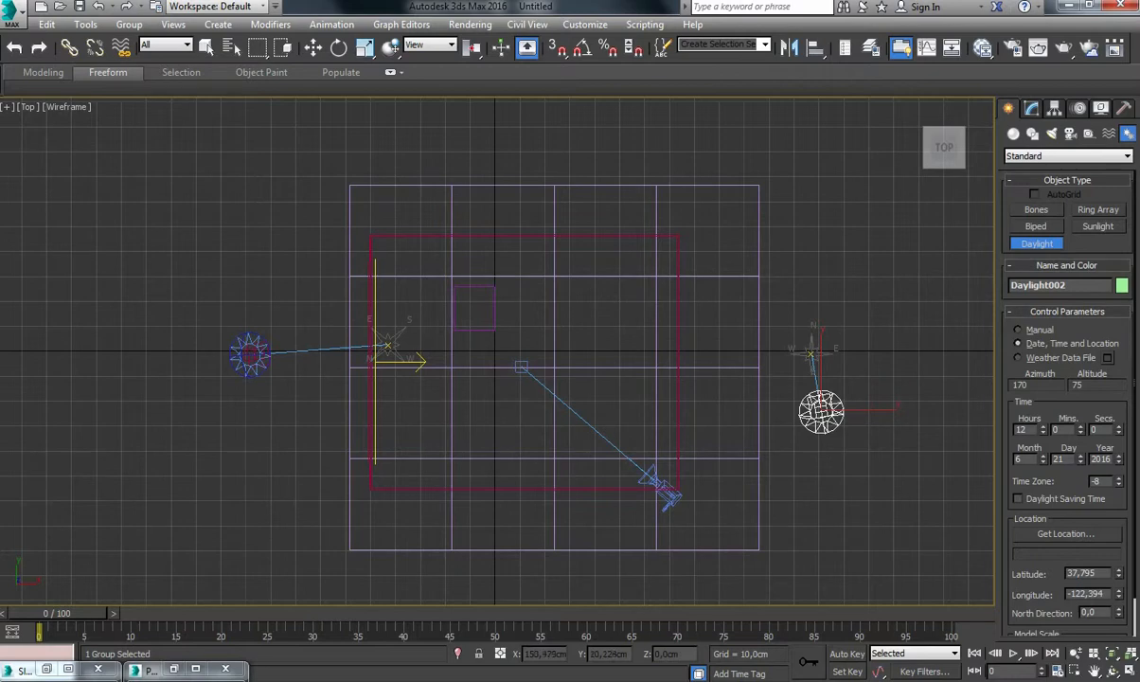
- Delete the newly created Daylight system on the side opposite the window
{"action": "key", "text": "w"}
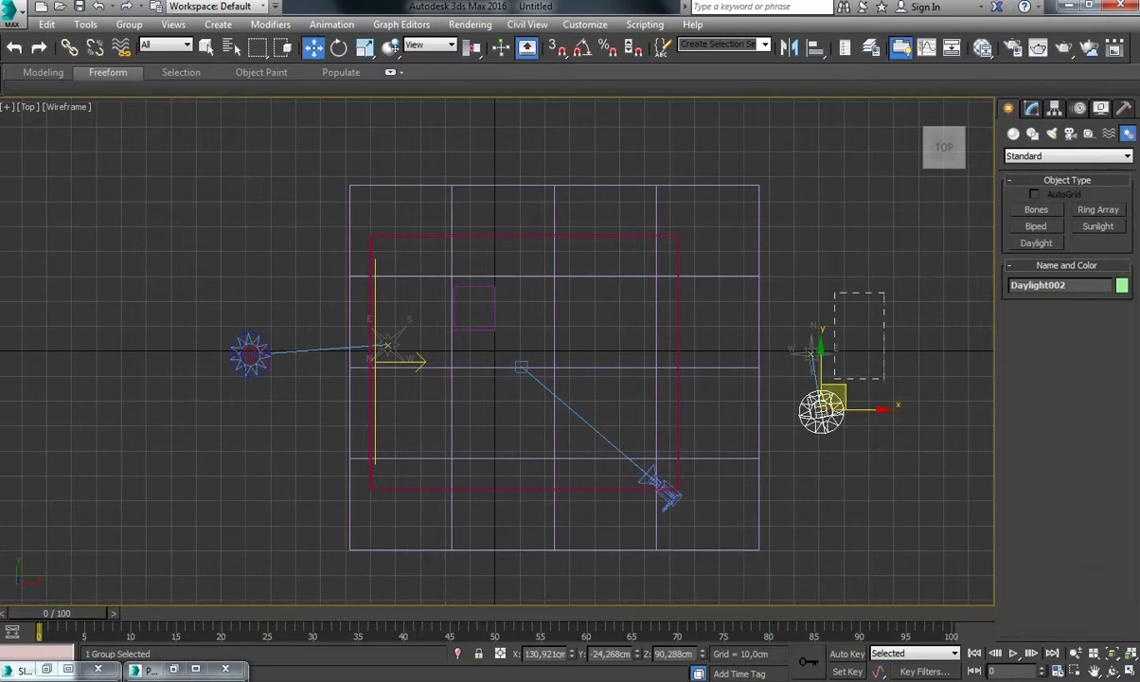
{"action": "left_click_drag", "start_coordinate": [816, 430], "coordinate": [803, 455]}
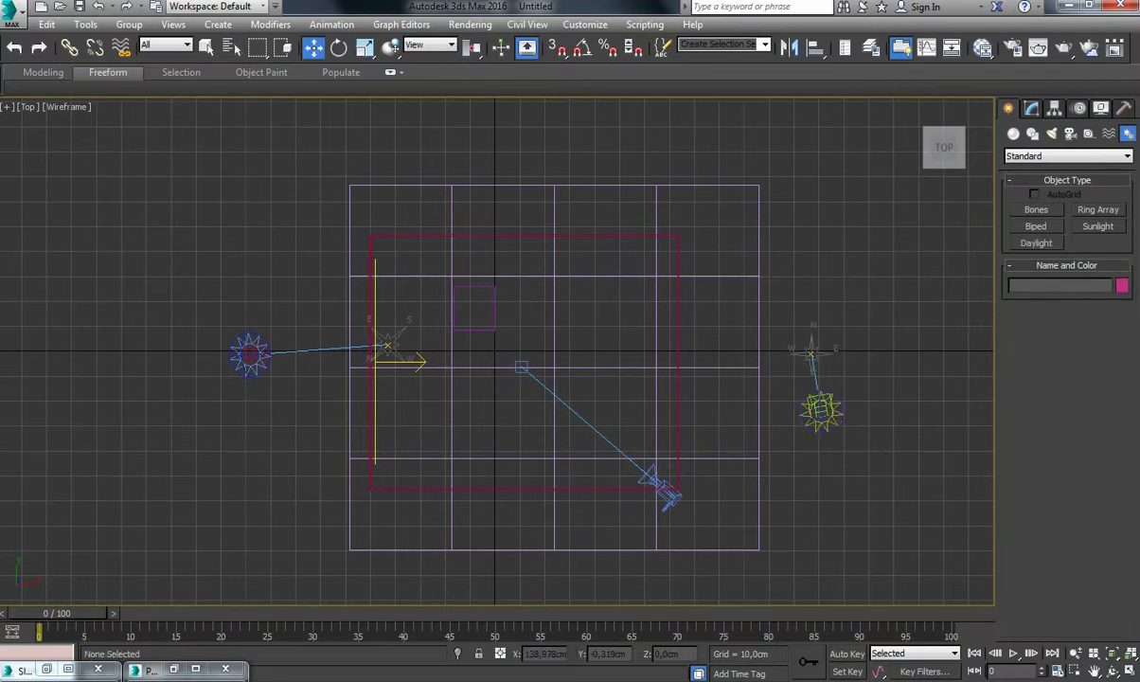
{"action": "left_click_drag", "start_coordinate": [863, 309], "coordinate": [791, 440]}
{"action": "left_click", "coordinate": [821, 410]}
{"action": "key", "text": "Delete"}
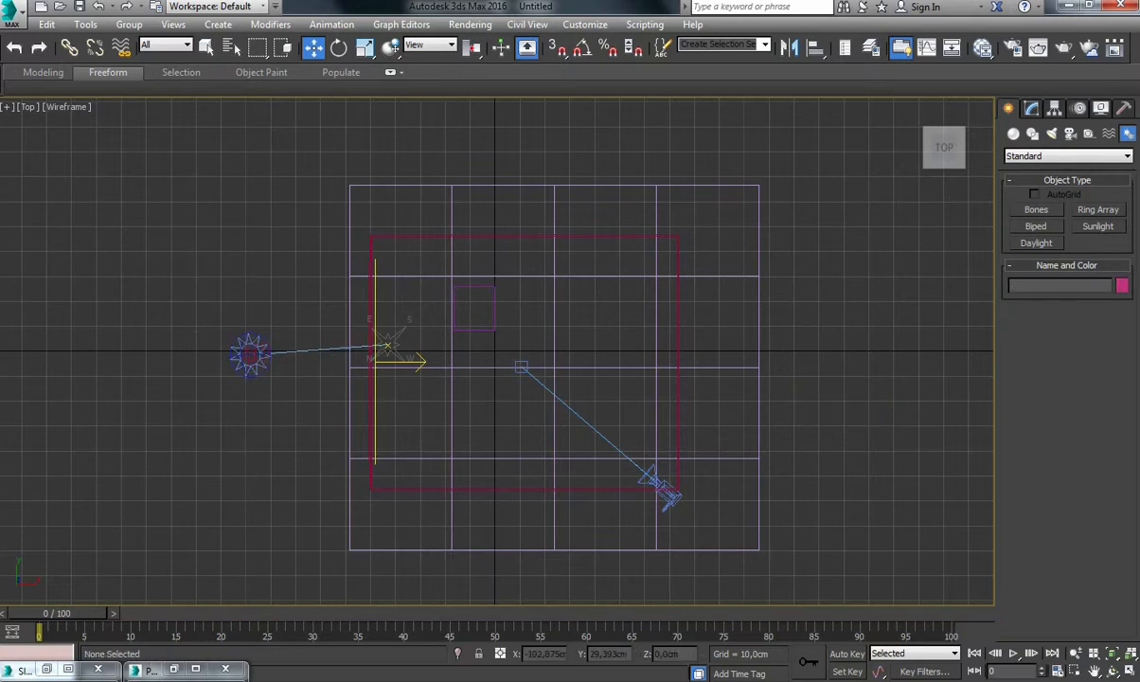
- Select the Daylight system outside the window, widen its parameter area to two columns, and examine the intensity multiplier and light color settings
{"action": "left_click", "coordinate": [250, 354]}
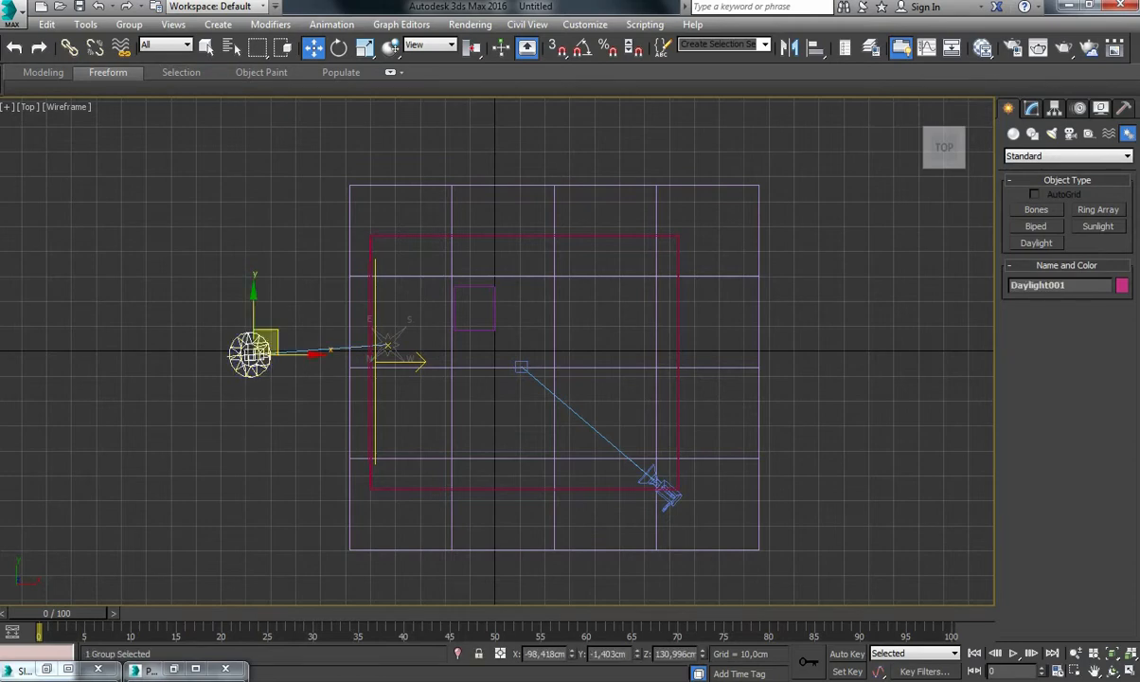
{"action": "left_click", "coordinate": [304, 262]}
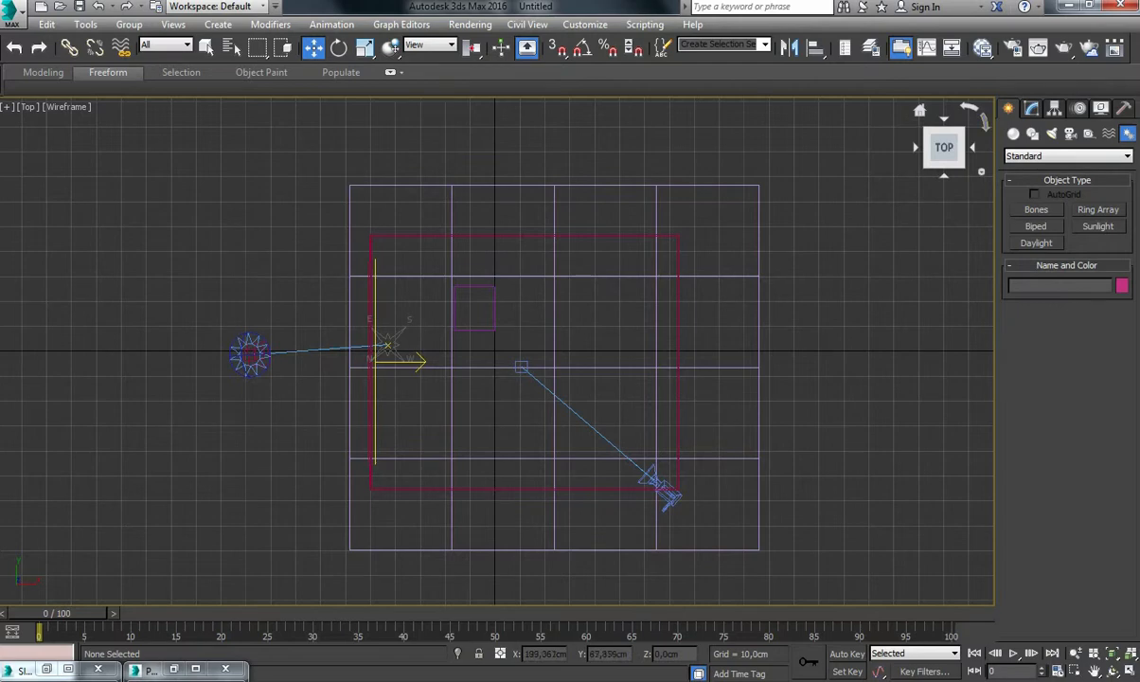
{"action": "left_click", "coordinate": [1031, 108]}
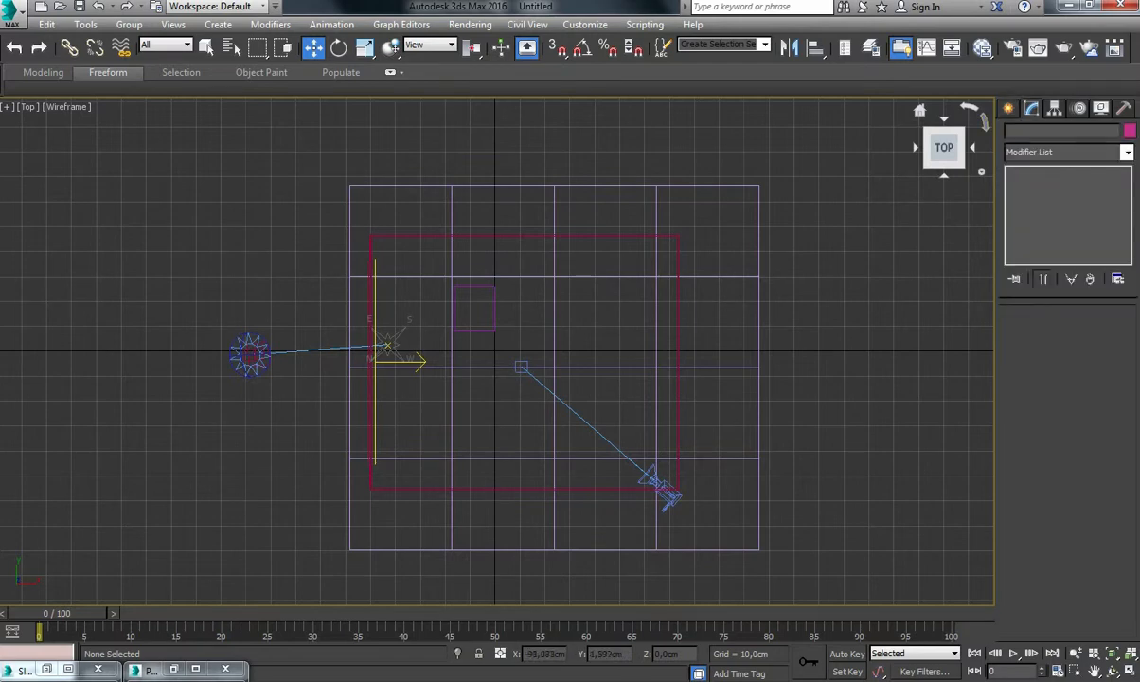
{"action": "left_click", "coordinate": [249, 354]}
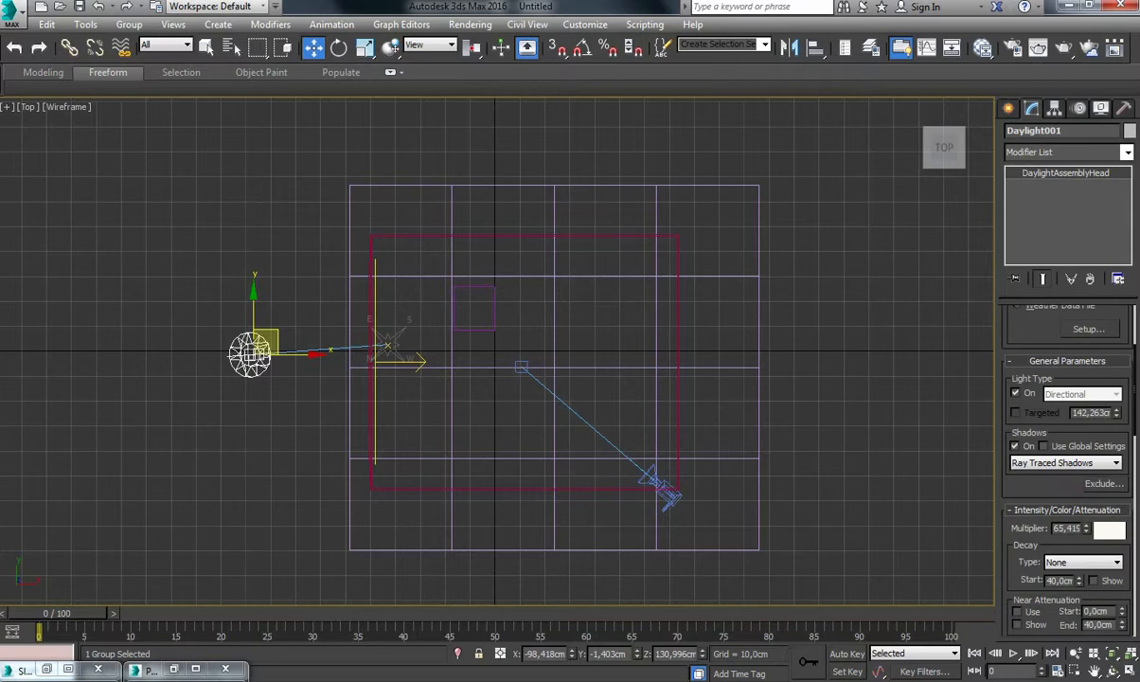
{"action": "left_click_drag", "start_coordinate": [997, 352], "coordinate": [850, 352]}
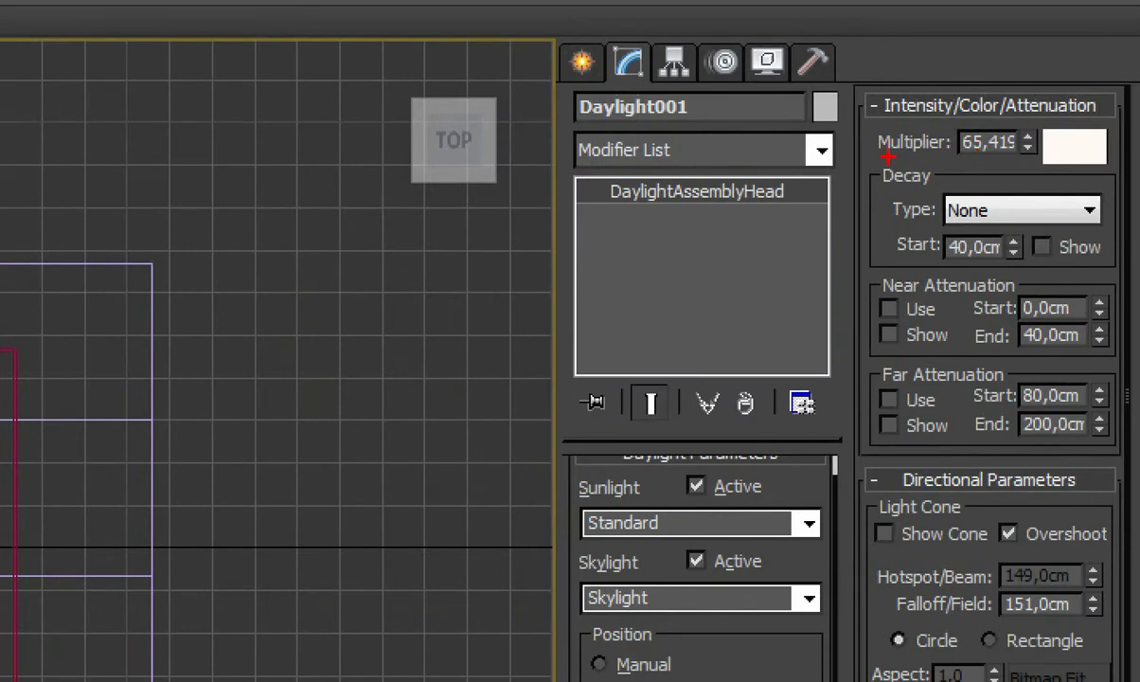
{"action": "left_click_drag", "start_coordinate": [886, 80], "coordinate": [868, 120]}
{"action": "left_click_drag", "start_coordinate": [869, 173], "coordinate": [881, 232]}
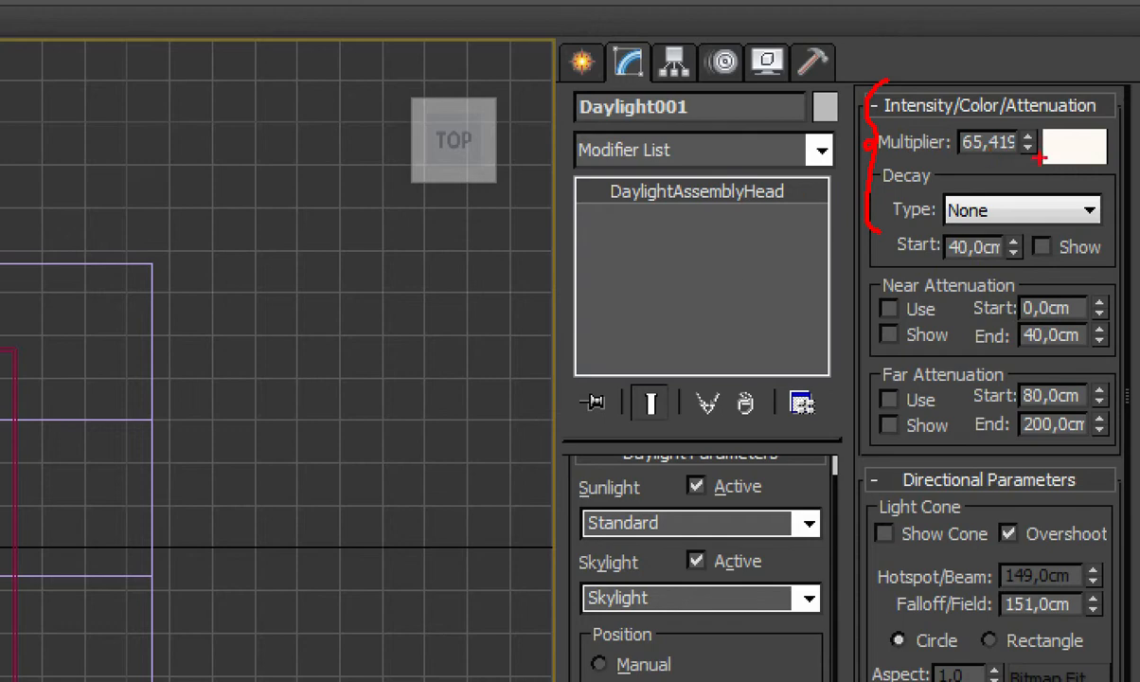
{"action": "mouse_move", "coordinate": [1067, 133]}
{"action": "left_mouse_down"}
{"action": "mouse_move", "coordinate": [1051, 163]}
{"action": "mouse_move", "coordinate": [1071, 131]}
{"action": "left_mouse_up"}
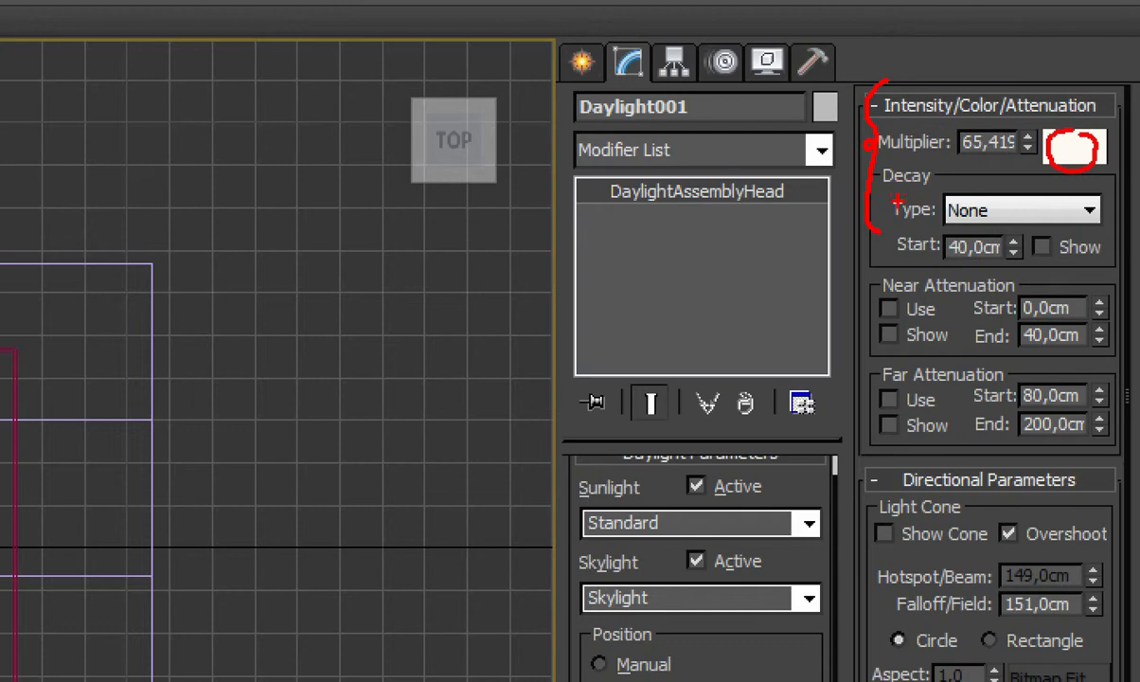
- Examine the Daylight system's decay, near and far attenuation, and directional light cone settings
{"action": "left_click_drag", "start_coordinate": [911, 162], "coordinate": [885, 183]}
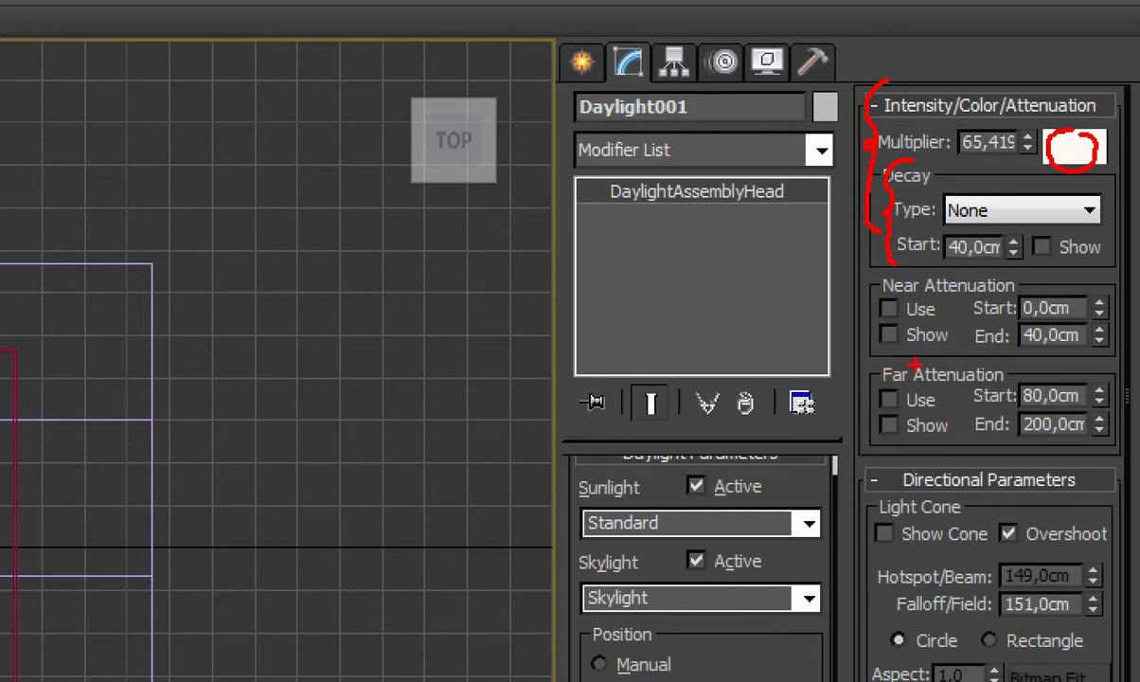
{"action": "key", "text": "Escape"}
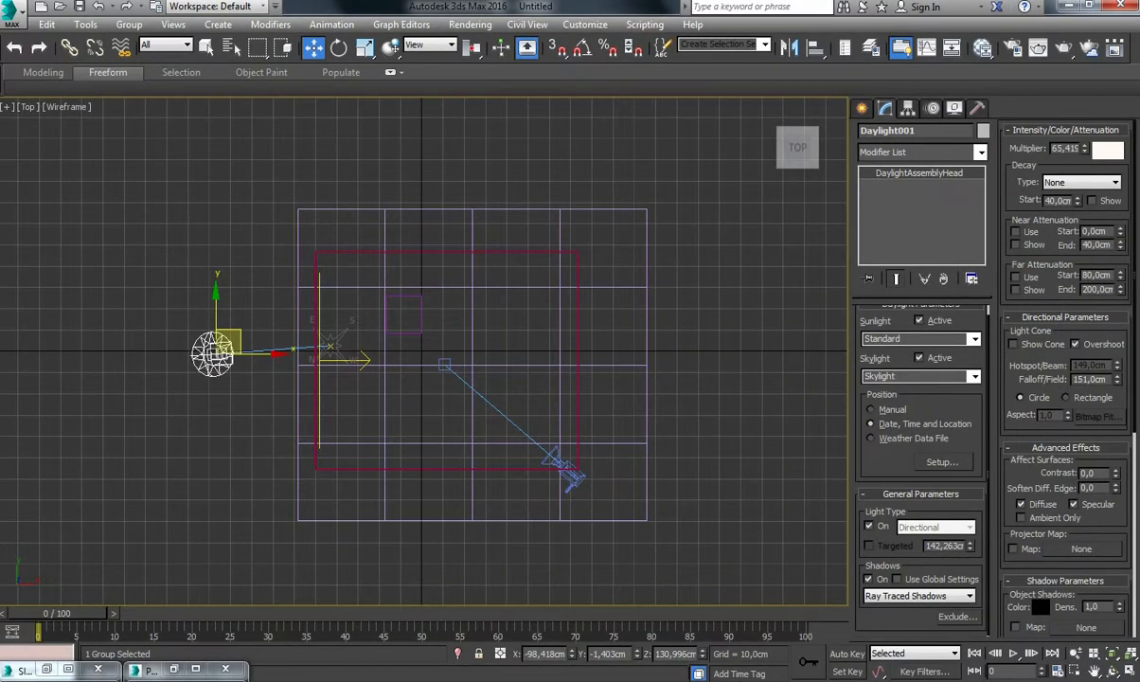
{"action": "key", "text": "ctrl+1"}
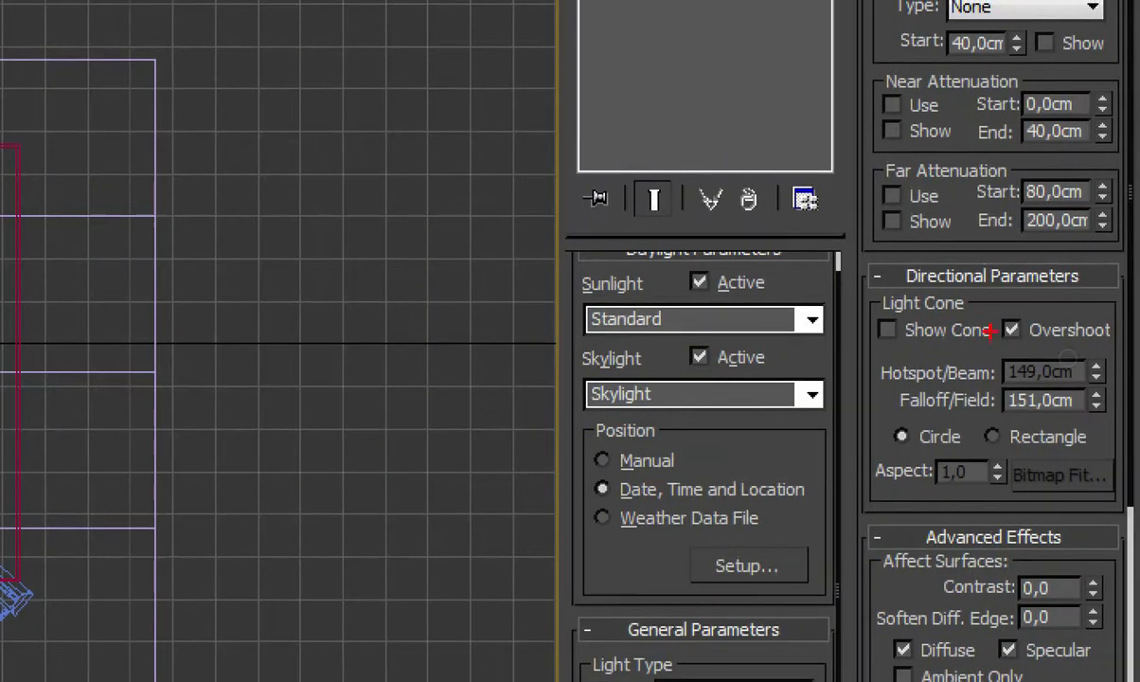
{"action": "left_click_drag", "start_coordinate": [881, 254], "coordinate": [871, 319]}
{"action": "left_click_drag", "start_coordinate": [877, 445], "coordinate": [904, 464]}
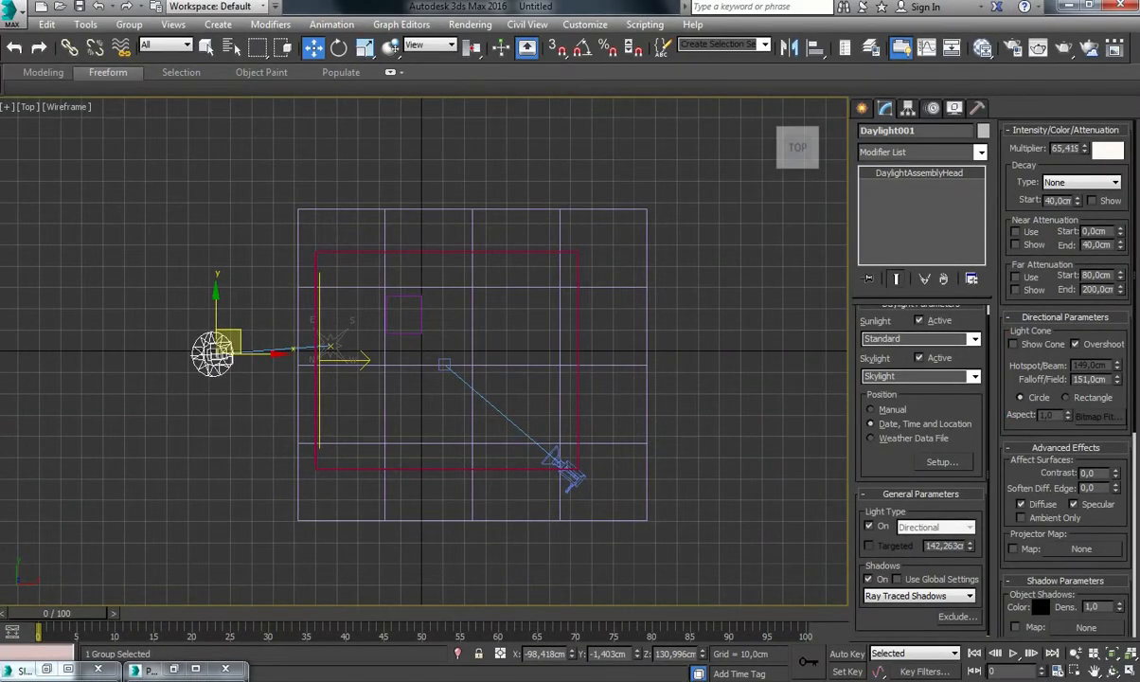
- Examine the Daylight system's shadow parameters, expanded ray traced shadow parameters, and skylight parameters
{"action": "scroll", "coordinate": [1068, 378], "scroll_direction": "down", "scroll_amount": 5}
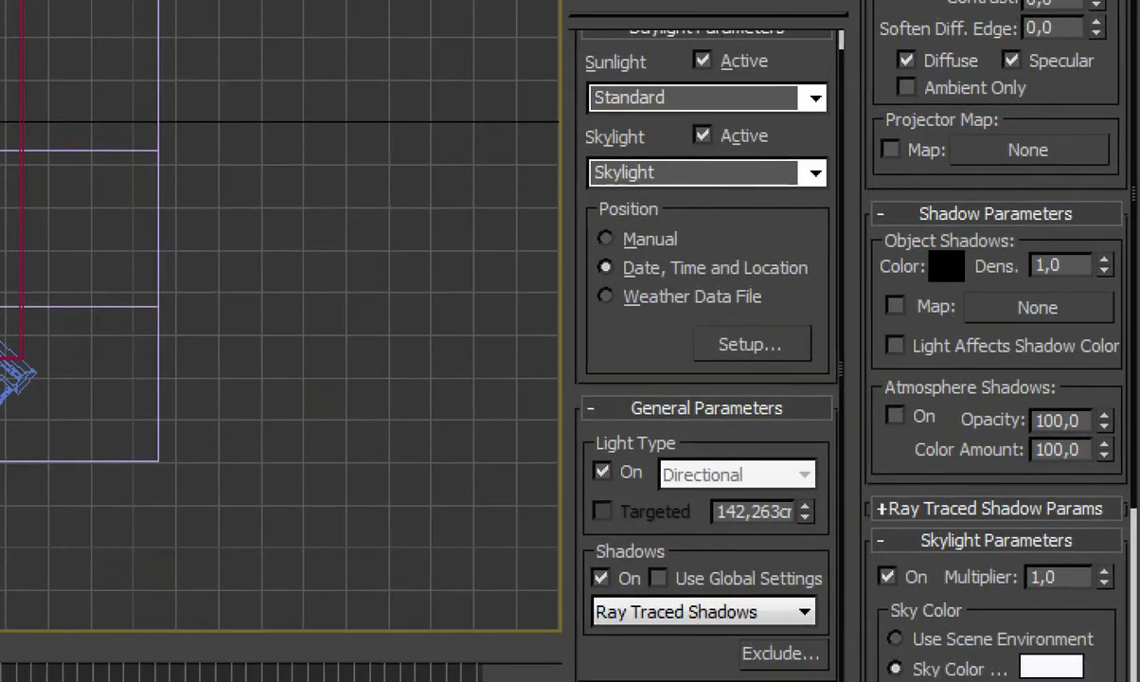
{"action": "mouse_move", "coordinate": [880, 189]}
{"action": "left_mouse_down"}
{"action": "mouse_move", "coordinate": [858, 284]}
{"action": "mouse_move", "coordinate": [859, 412]}
{"action": "mouse_move", "coordinate": [871, 428]}
{"action": "left_mouse_up"}
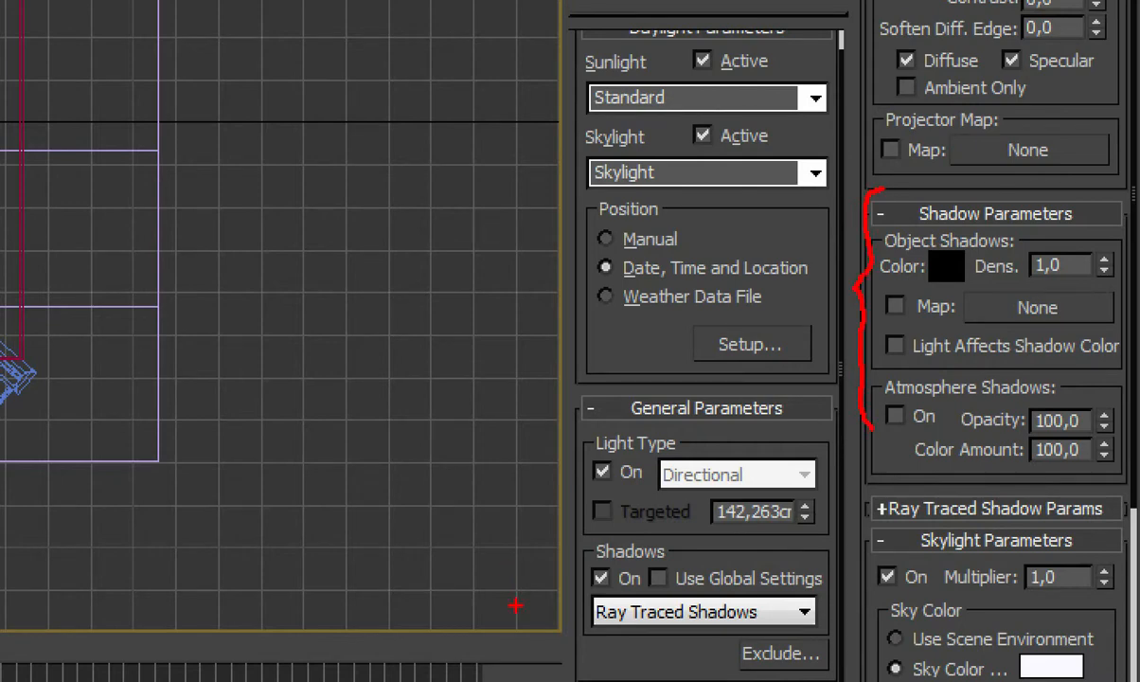
{"action": "left_click_drag", "start_coordinate": [519, 617], "coordinate": [568, 630]}
{"action": "mouse_move", "coordinate": [877, 431]}
{"action": "left_mouse_down"}
{"action": "mouse_move", "coordinate": [862, 483]}
{"action": "mouse_move", "coordinate": [869, 523]}
{"action": "left_mouse_up"}
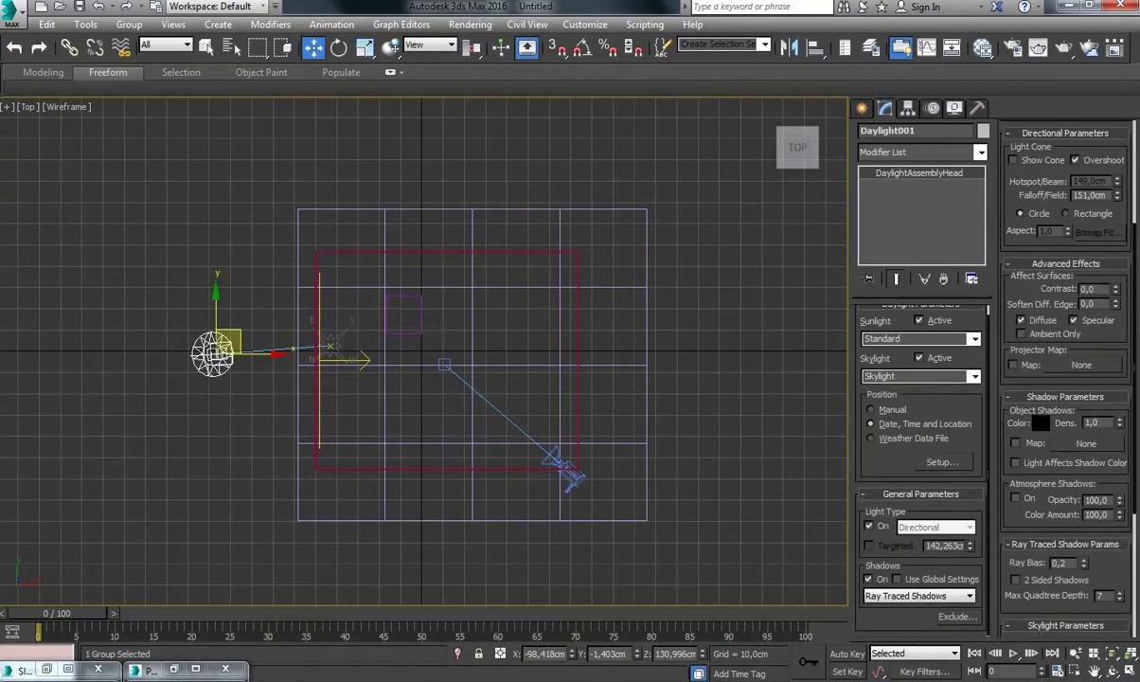
{"action": "scroll", "coordinate": [1066, 379], "scroll_direction": "down", "scroll_amount": 2}
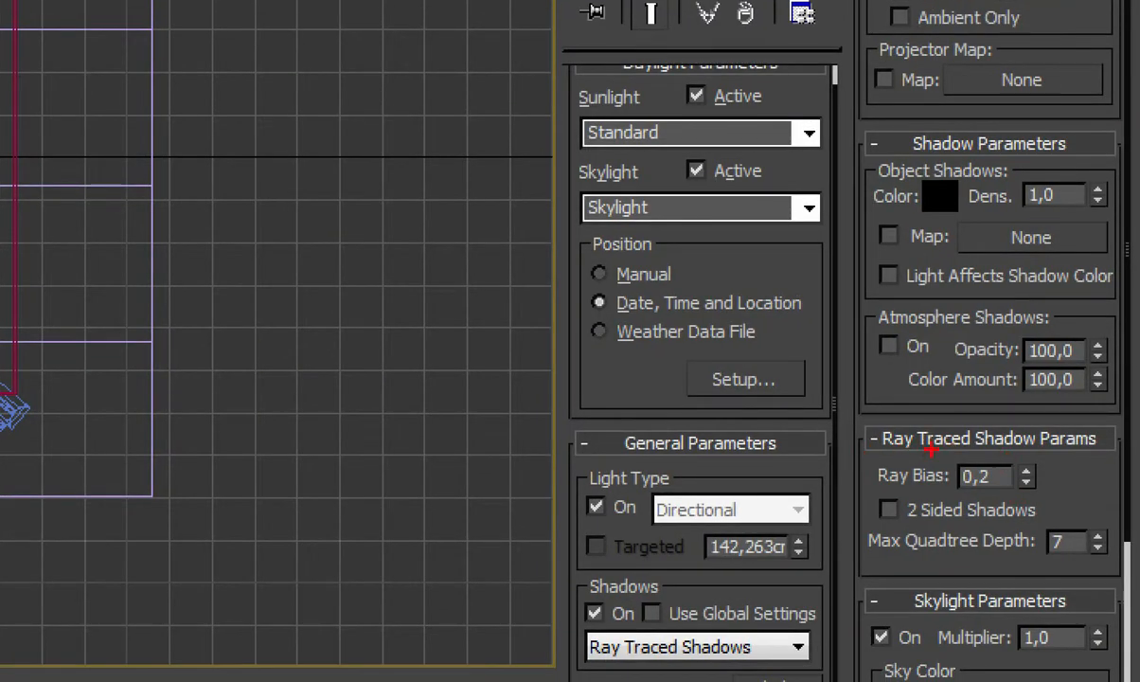
{"action": "mouse_move", "coordinate": [988, 452]}
{"action": "left_mouse_down"}
{"action": "mouse_move", "coordinate": [941, 453]}
{"action": "mouse_move", "coordinate": [882, 490]}
{"action": "mouse_move", "coordinate": [894, 568]}
{"action": "left_mouse_up"}
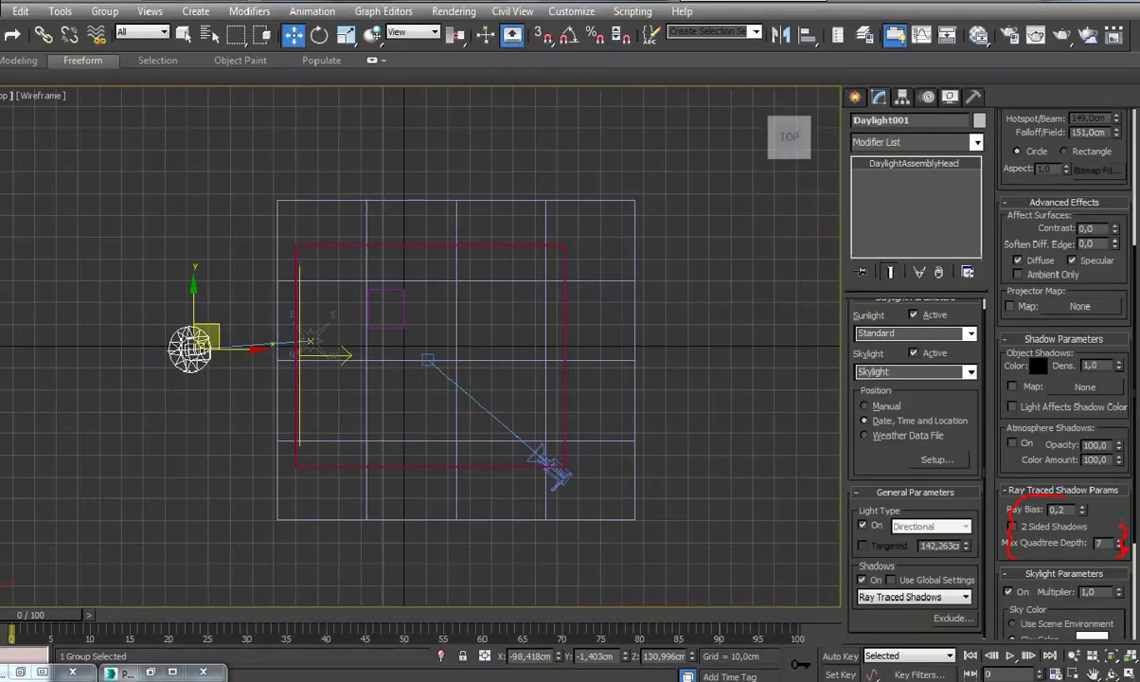
{"action": "scroll", "coordinate": [1065, 379], "scroll_direction": "down", "scroll_amount": 5}
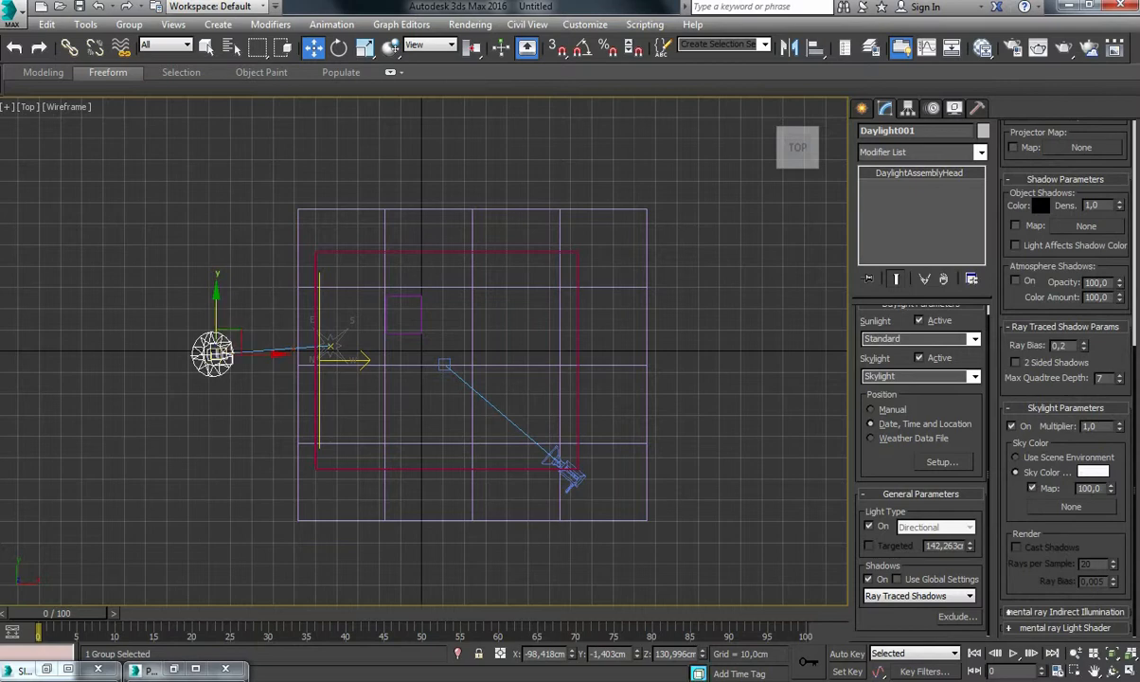
- Move the Daylight system's compass about 7 cm along X farther into the room, away from the window
{"action": "left_click", "coordinate": [257, 303]}
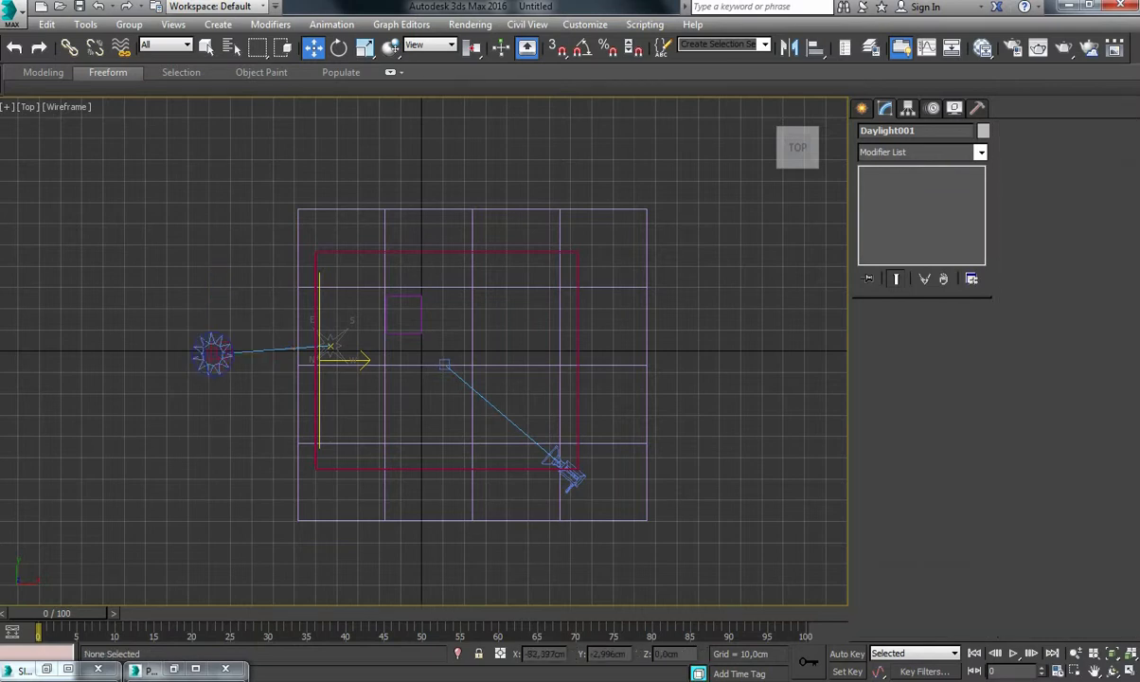
{"action": "left_click", "coordinate": [330, 345]}
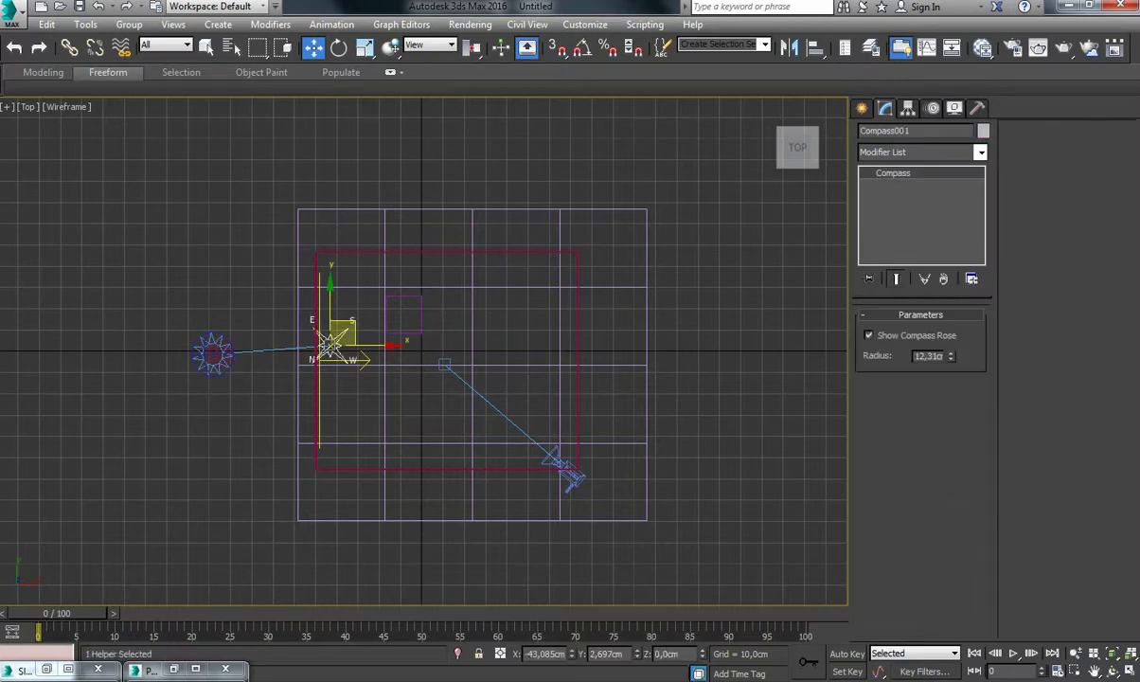
{"action": "left_click_drag", "start_coordinate": [329, 346], "coordinate": [345, 346]}
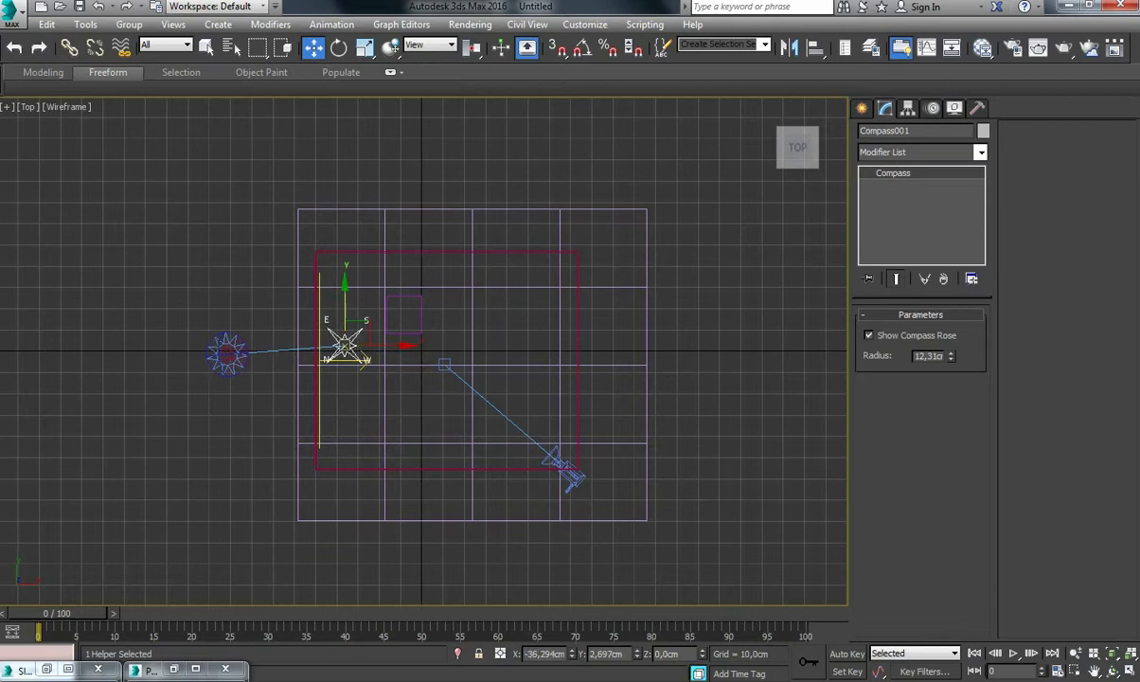
- Select the Daylight system and examine its date, time and location setup, including the geographic location choices for South America, without changing them
{"action": "left_click", "coordinate": [228, 354]}
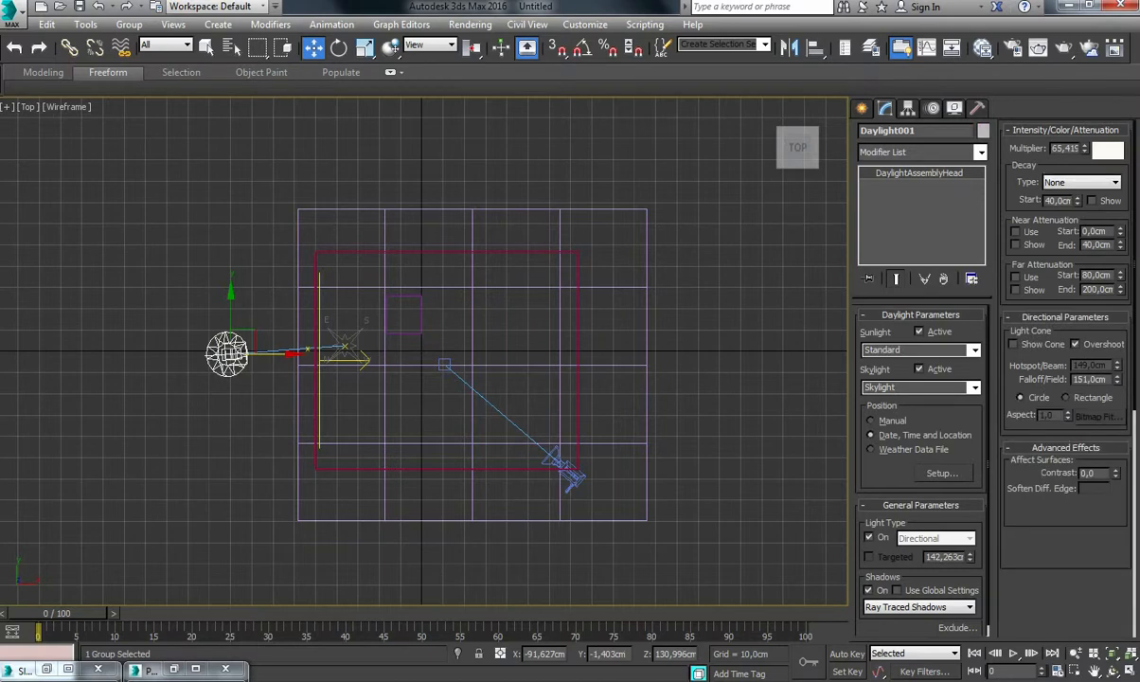
{"action": "scroll", "coordinate": [922, 469], "scroll_direction": "down", "scroll_amount": 1}
{"action": "scroll", "coordinate": [922, 469], "scroll_direction": "up", "scroll_amount": 1}
{"action": "scroll", "coordinate": [922, 470], "scroll_direction": "down", "scroll_amount": 1}
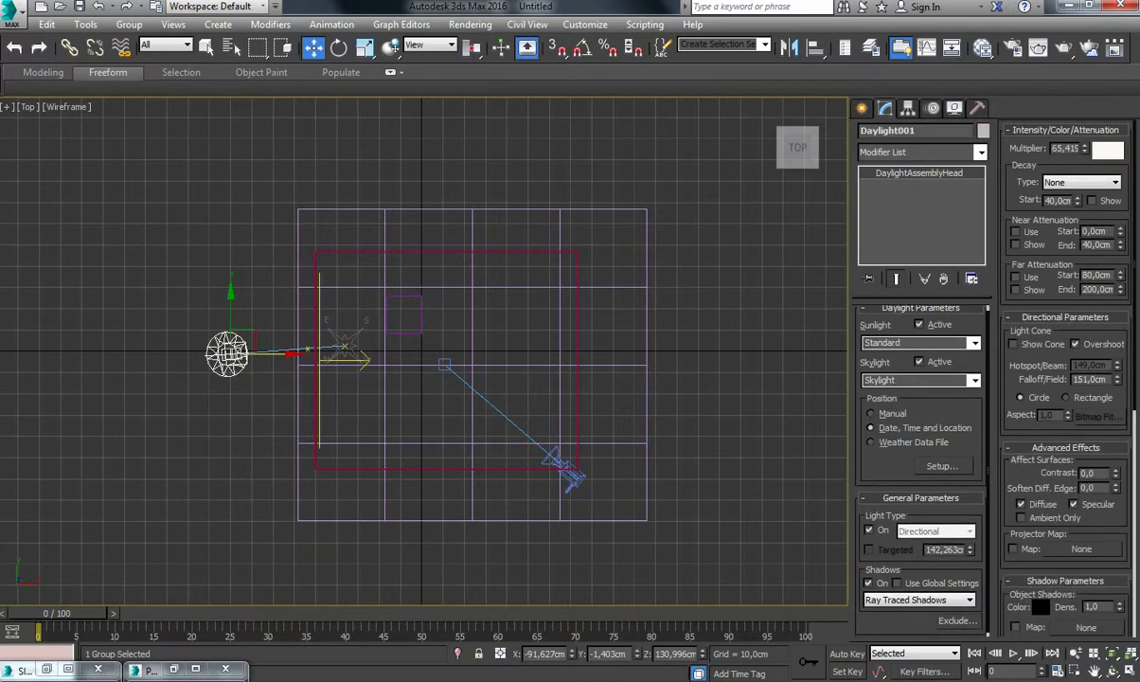
{"action": "left_click", "coordinate": [942, 466]}
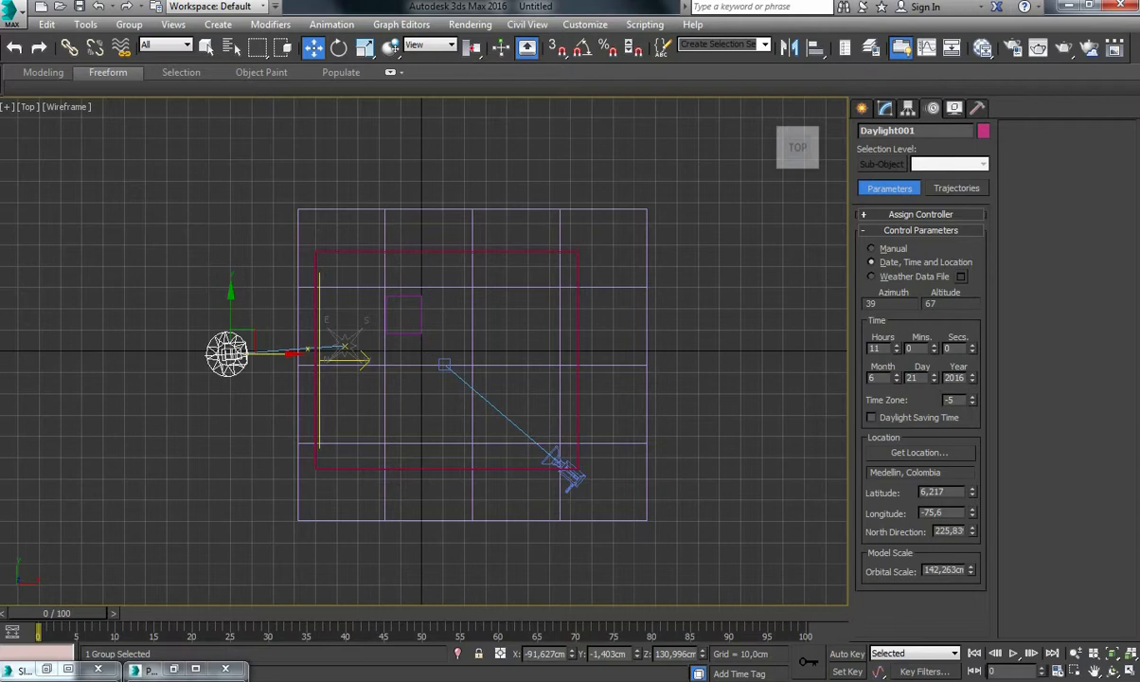
{"action": "left_click", "coordinate": [919, 453]}
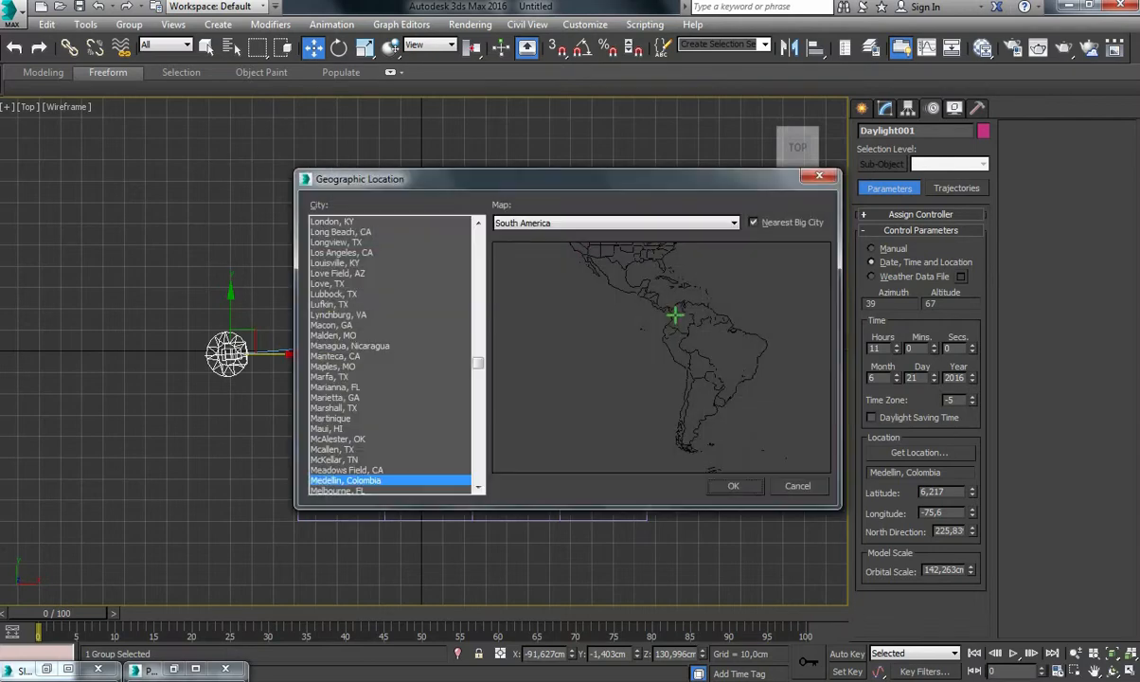
{"action": "left_click_drag", "start_coordinate": [568, 179], "coordinate": [541, 180]}
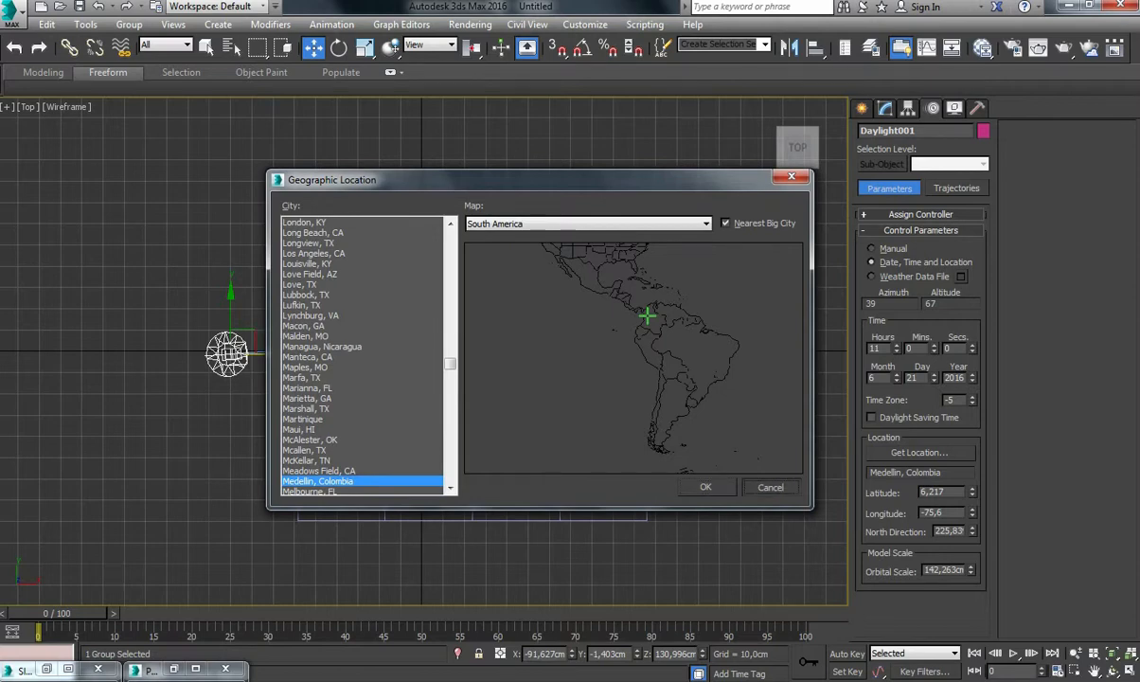
{"action": "left_click", "coordinate": [769, 486]}
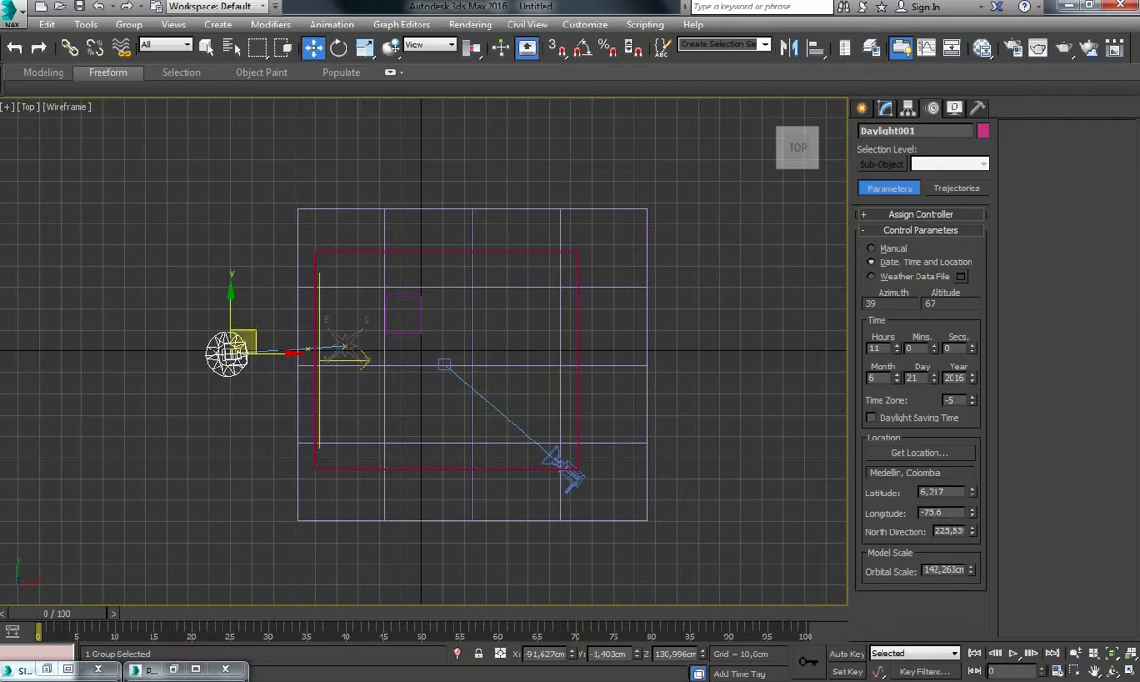
- Select the physical camera at the room's corner in the top view and open its modifiable parameters
{"action": "left_click", "coordinate": [862, 107]}
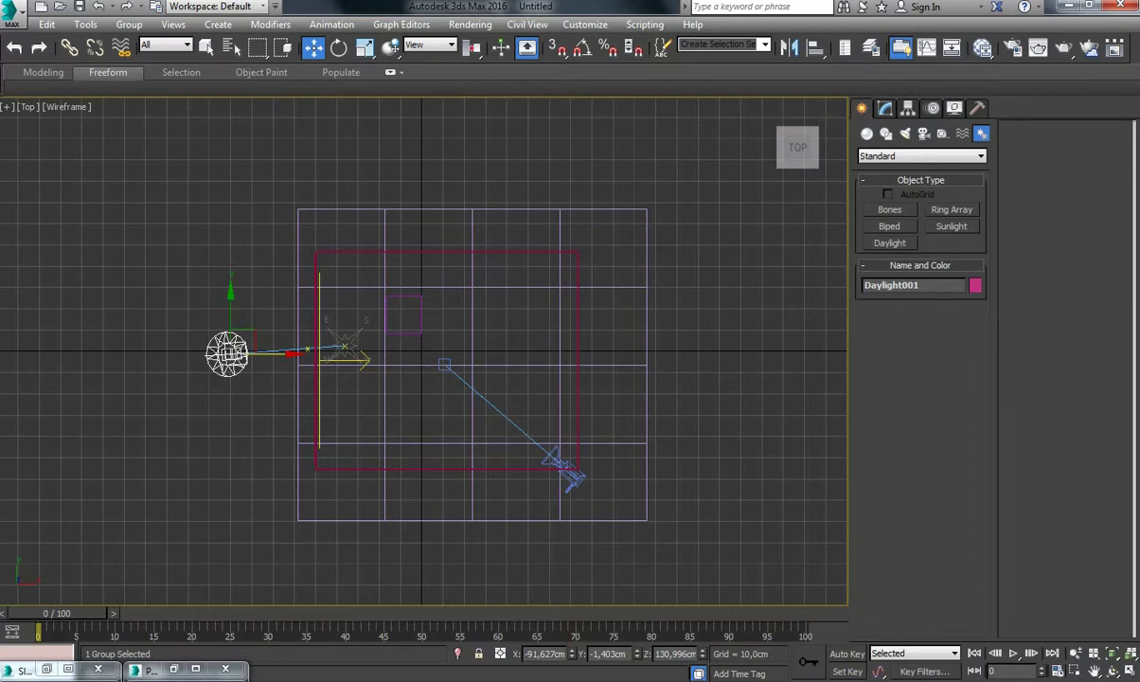
{"action": "left_click", "coordinate": [574, 493]}
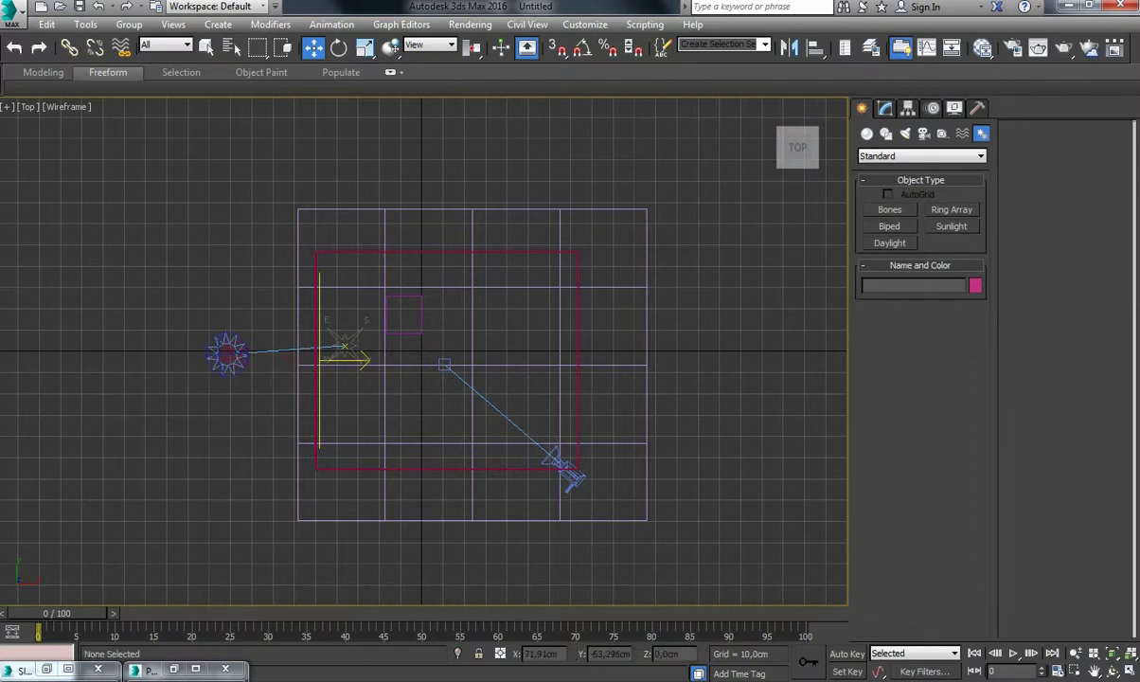
{"action": "left_click", "coordinate": [571, 482]}
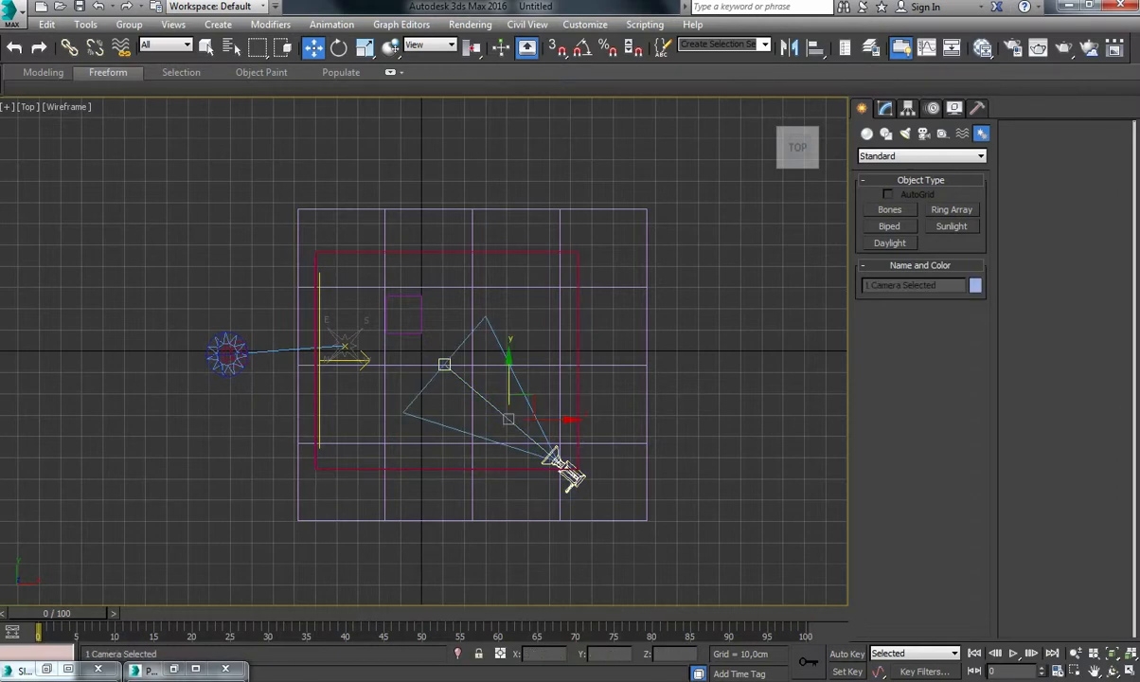
{"action": "left_click", "coordinate": [884, 107]}
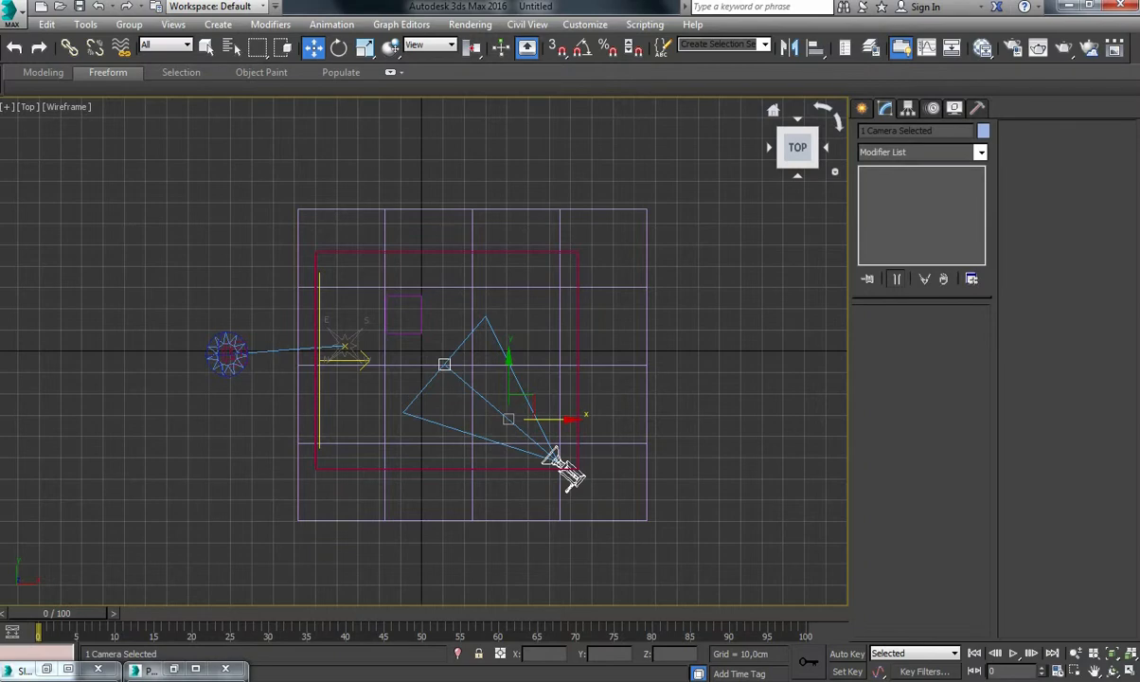
- Try to reselect the physical camera on its own, without its target, directly in the top view
{"action": "left_click", "coordinate": [572, 478]}
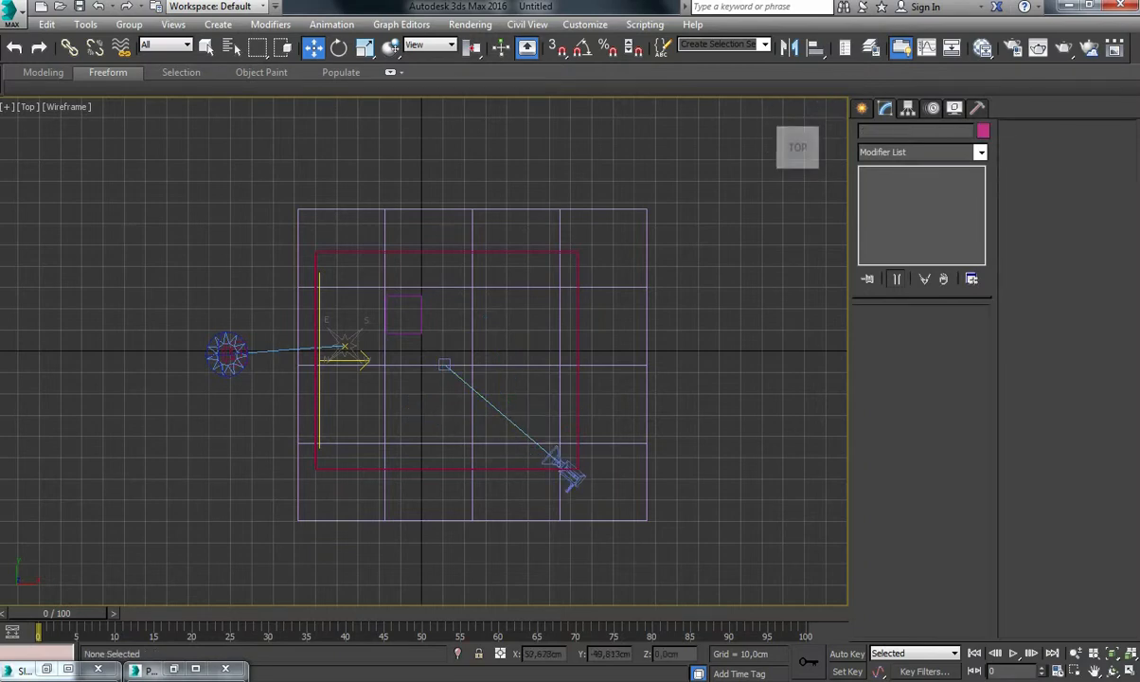
{"action": "left_click", "coordinate": [571, 478]}
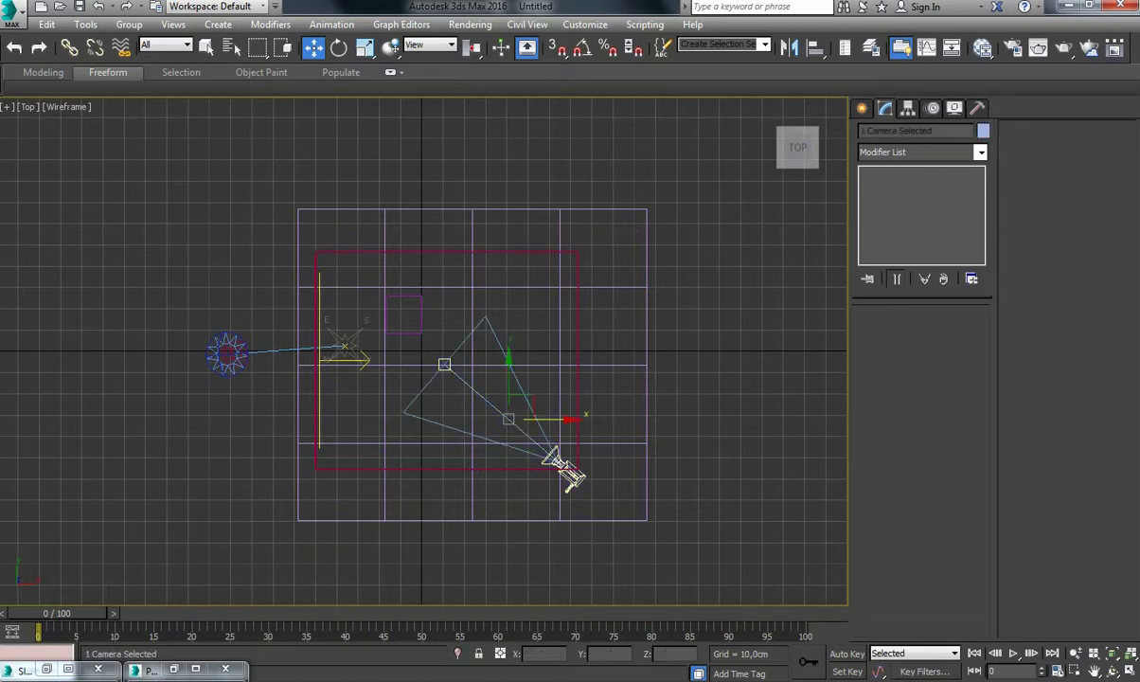
{"action": "left_click", "coordinate": [572, 478]}
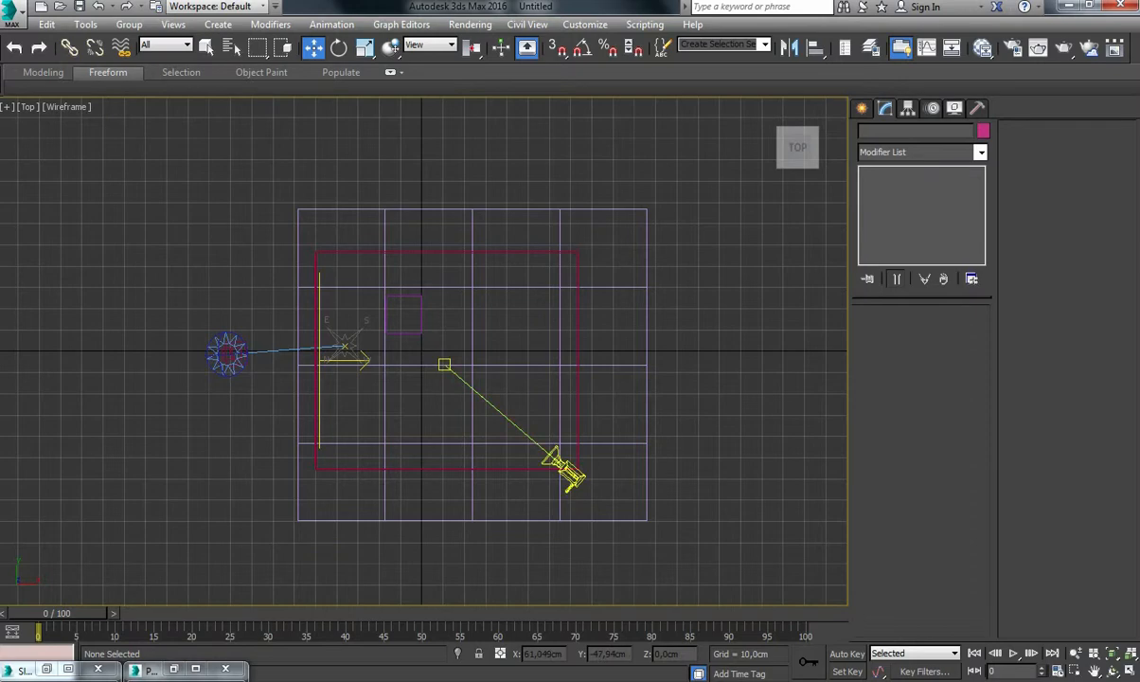
{"action": "left_click", "coordinate": [571, 478]}
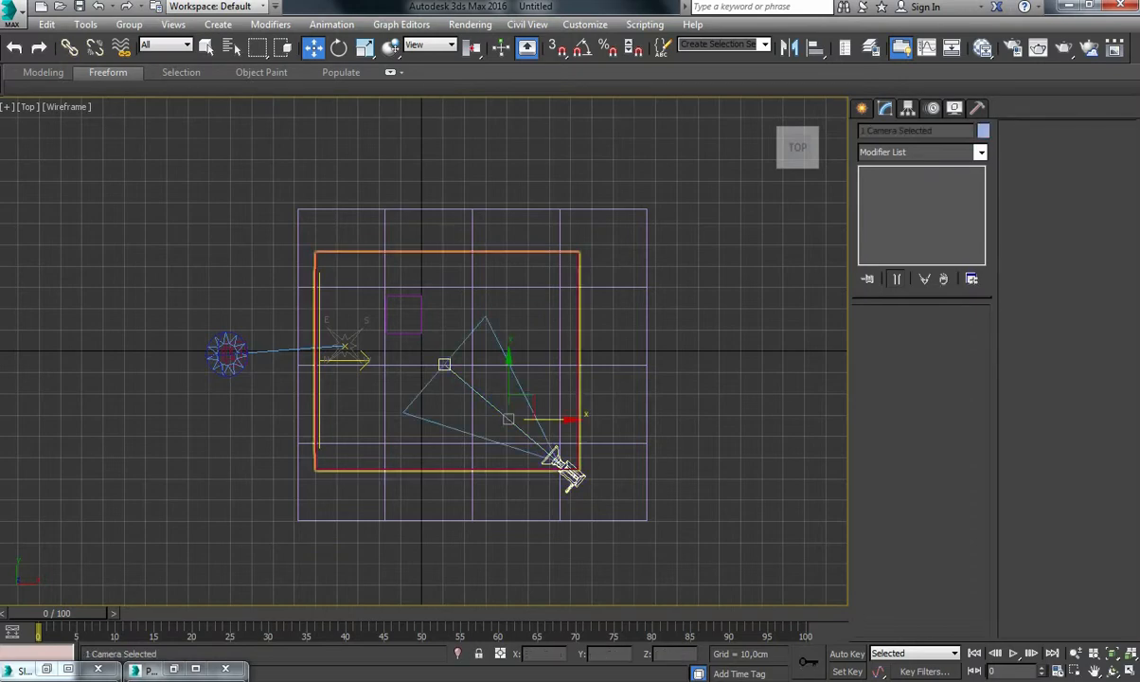
{"action": "scroll", "coordinate": [568, 475], "scroll_direction": "up", "scroll_amount": 4}
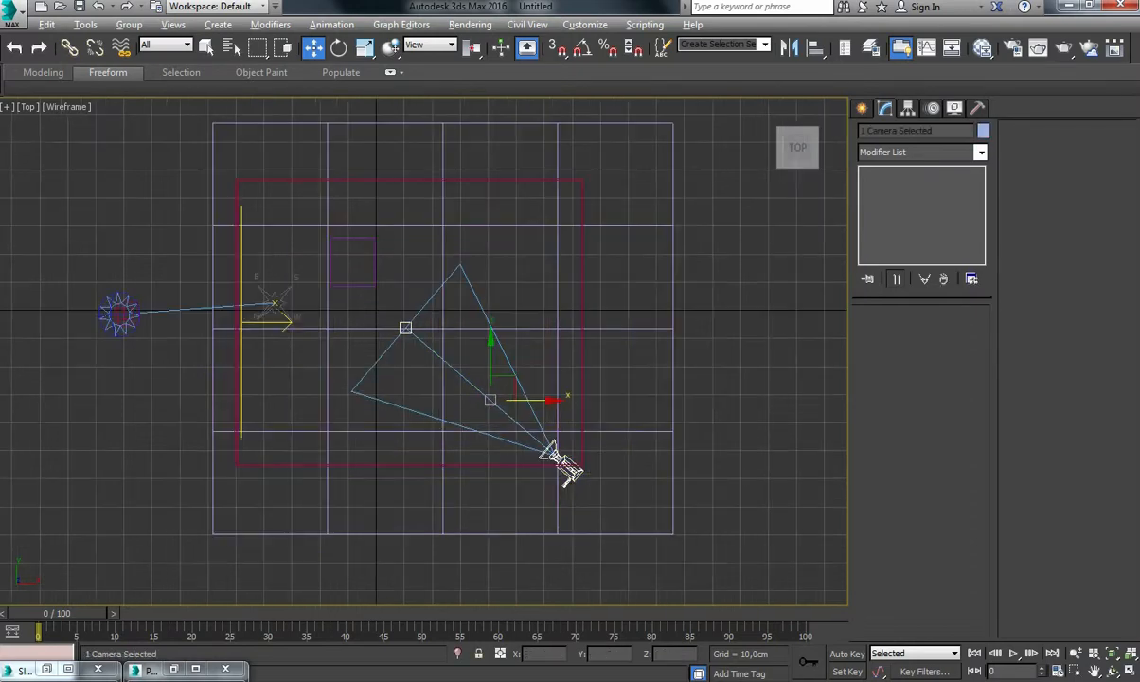
{"action": "left_click", "coordinate": [568, 470]}
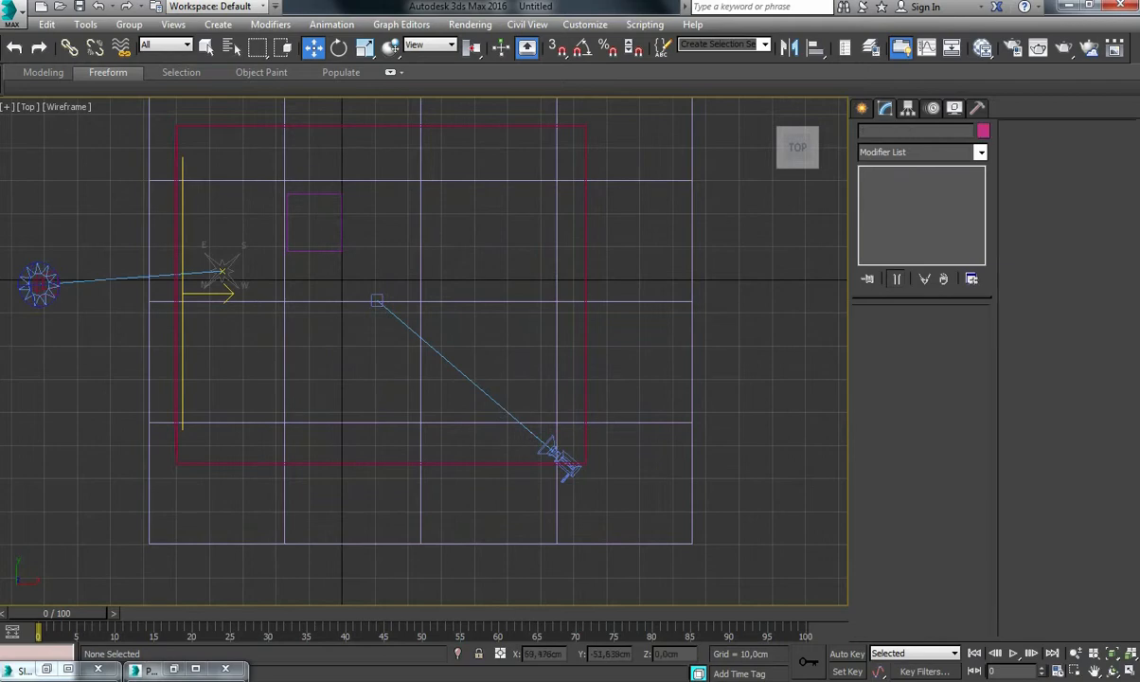
{"action": "left_click", "coordinate": [568, 468]}
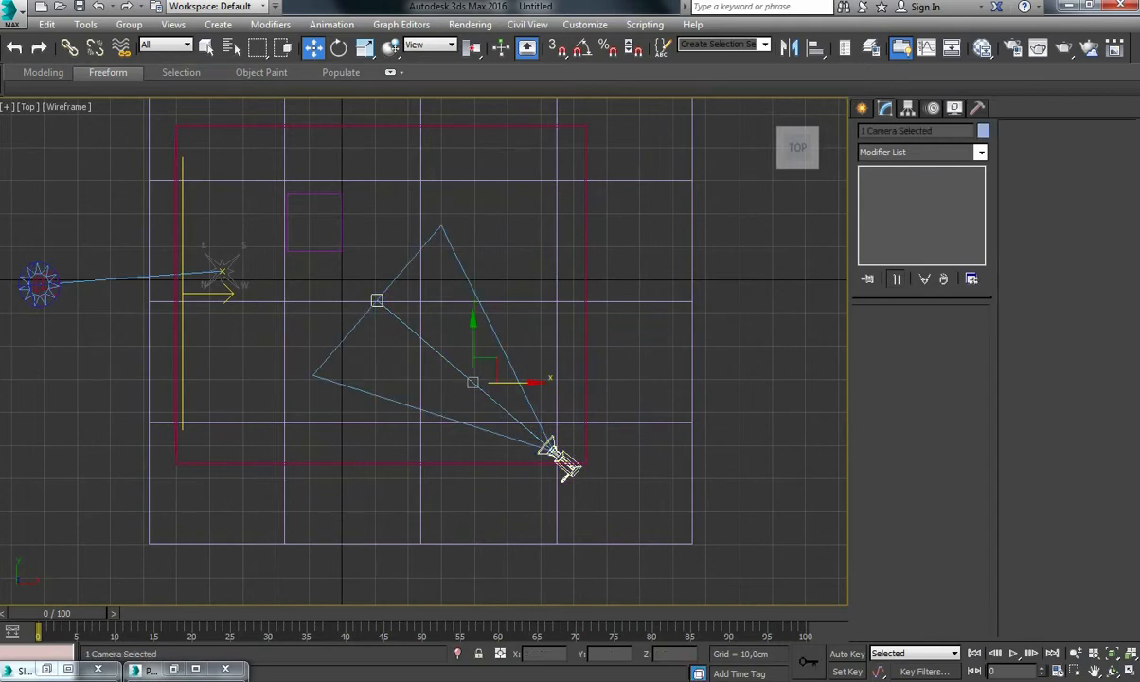
{"action": "left_click", "coordinate": [568, 471]}
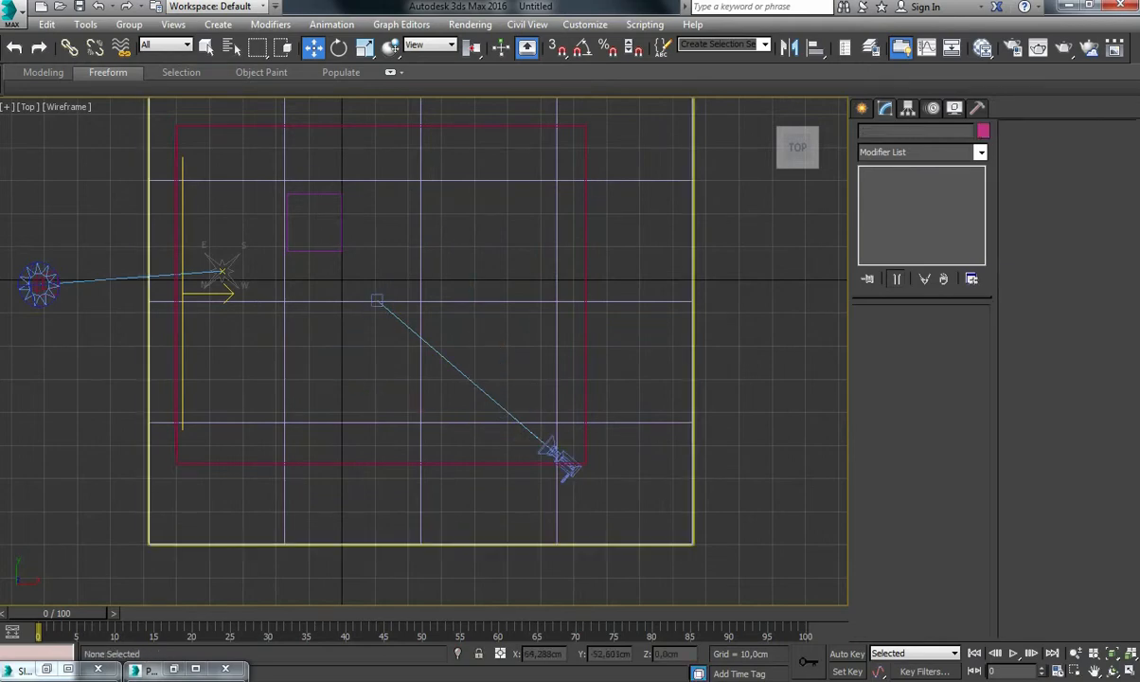
{"action": "left_click", "coordinate": [557, 501]}
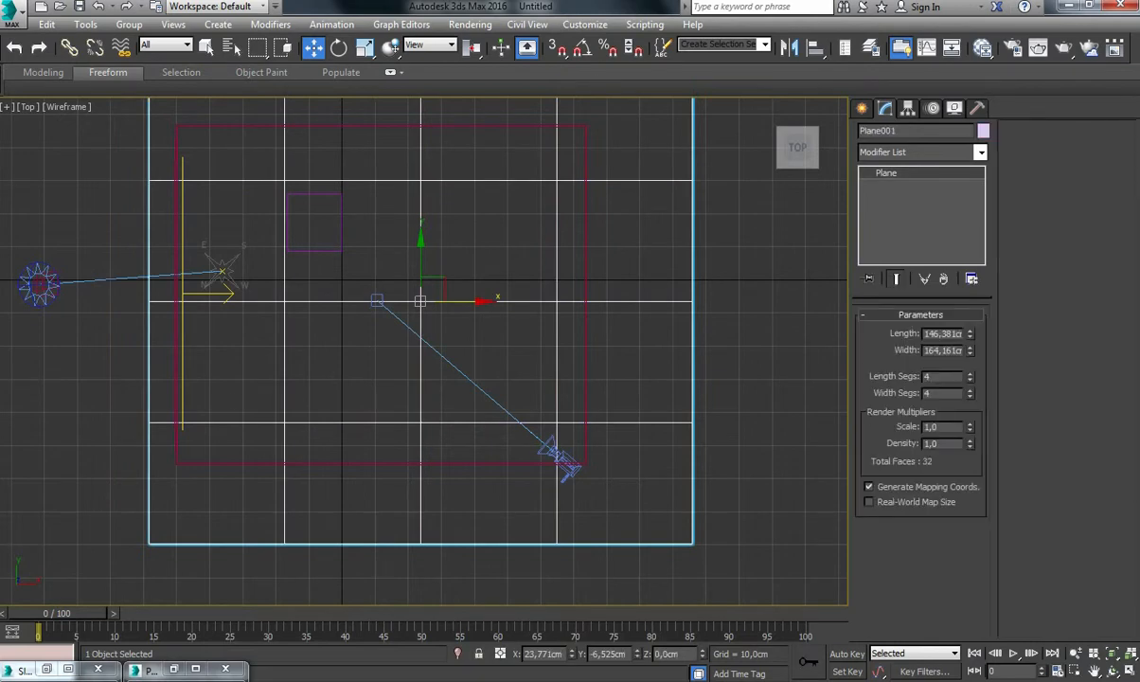
- Select only PhysCamera001, without its target, from the list of scene objects to show its camera parameters
{"action": "left_click", "coordinate": [567, 466]}
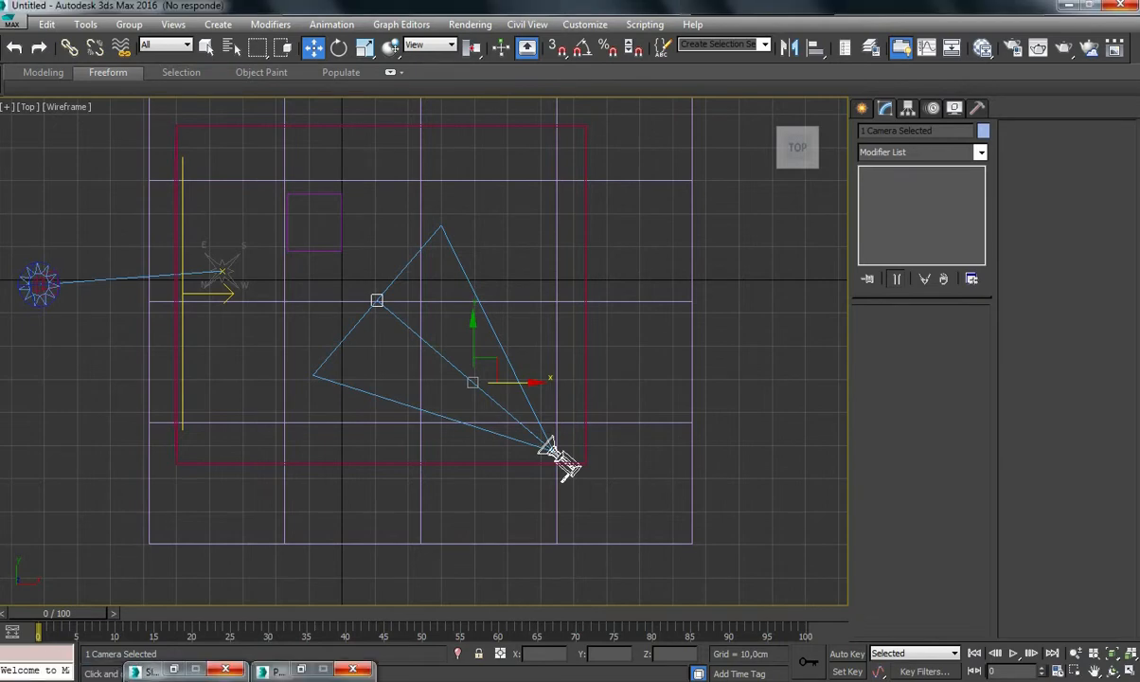
{"action": "key", "text": "alt+Tab"}
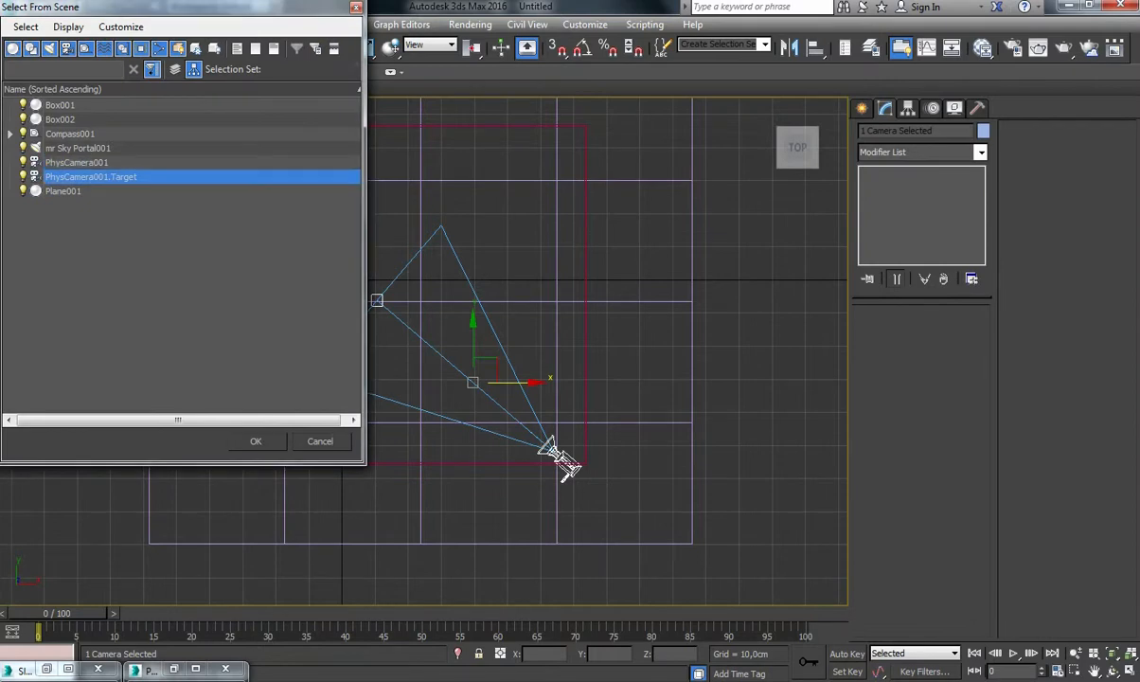
{"action": "key", "text": "Return"}
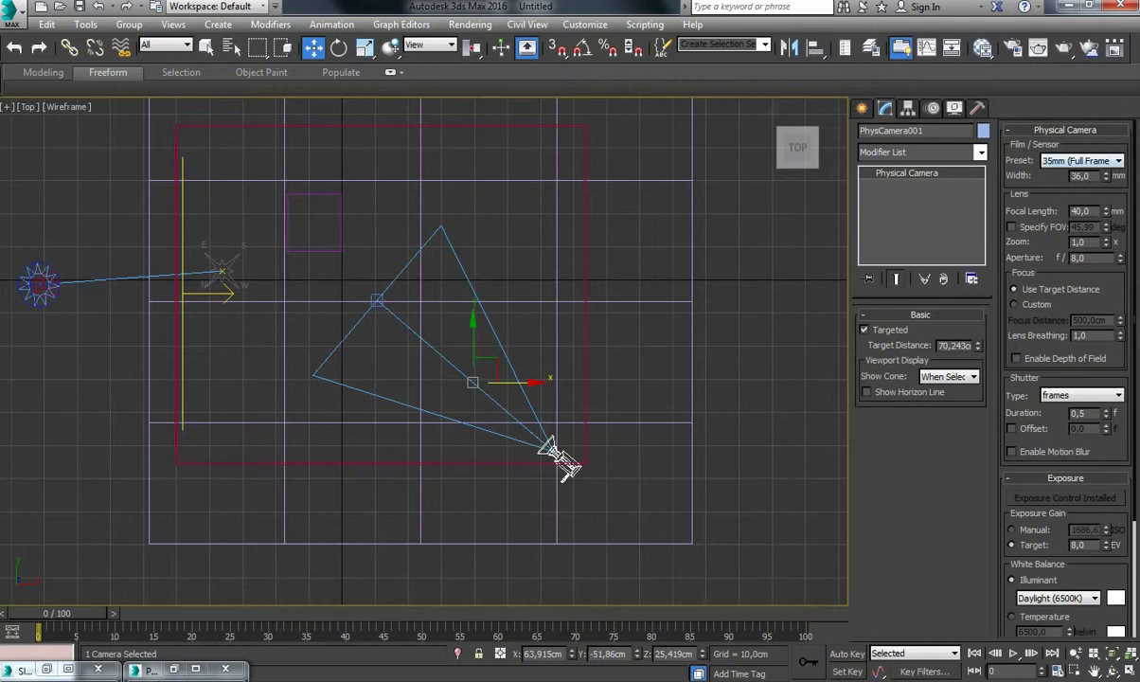
- Examine the physical camera's sensor presets, keeping 35mm (Full Frame), and try its Targeted and Show Horizon Line options before restoring them
{"action": "left_click", "coordinate": [1084, 161]}
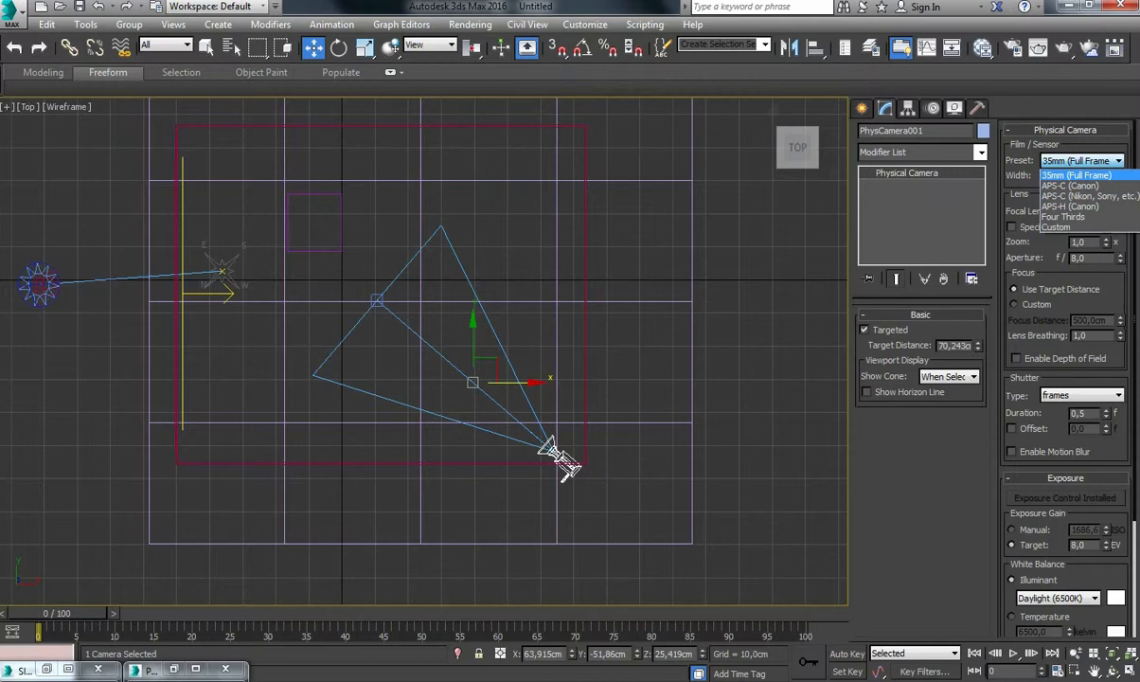
{"action": "left_click", "coordinate": [1076, 176]}
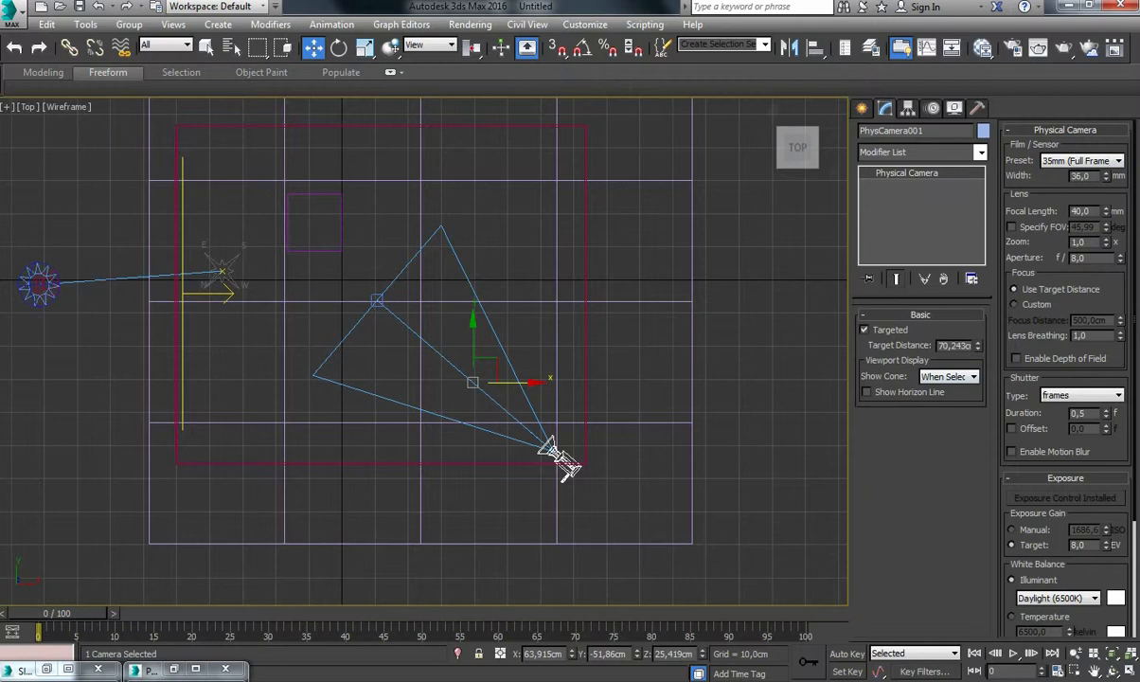
{"action": "left_click", "coordinate": [863, 330]}
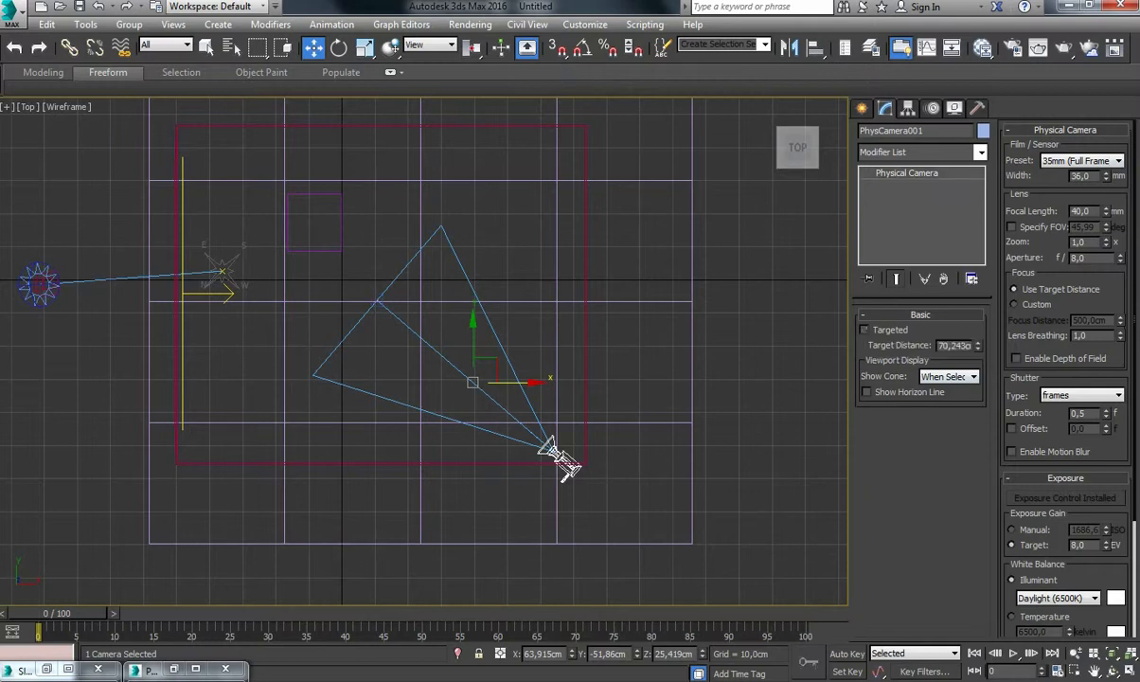
{"action": "left_click", "coordinate": [864, 329]}
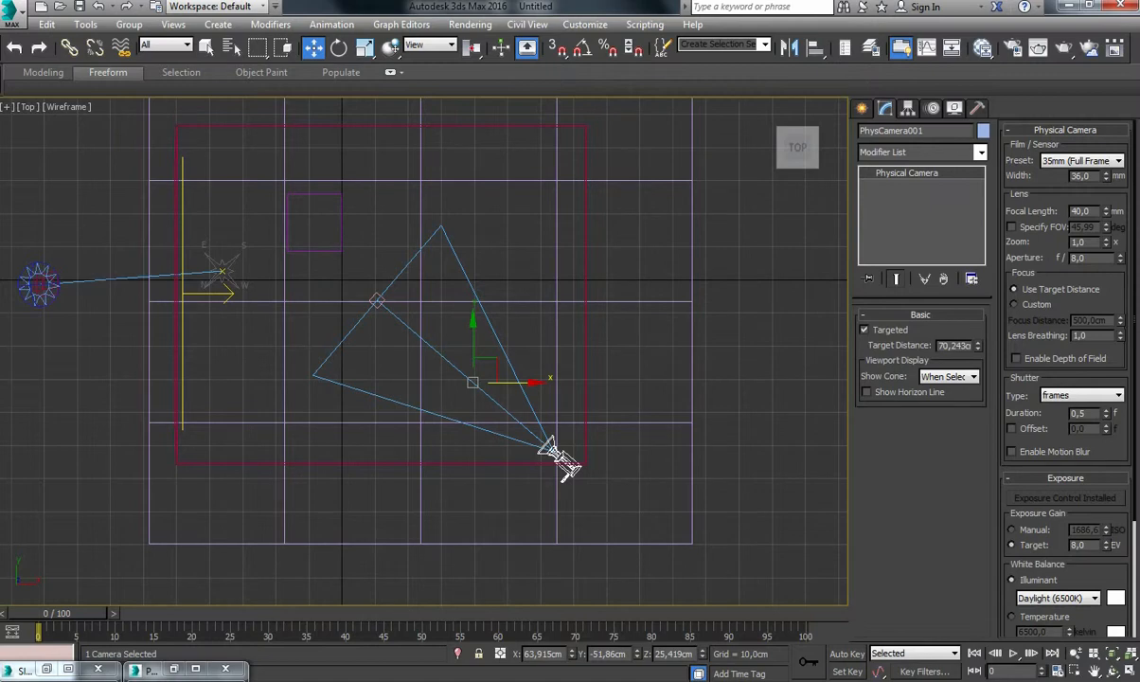
{"action": "left_click", "coordinate": [865, 391]}
{"action": "left_click", "coordinate": [866, 391]}
- Review the physical camera's shutter type choices, keeping frames, and look over its focus, exposure and white balance settings
{"action": "left_click", "coordinate": [1079, 395]}
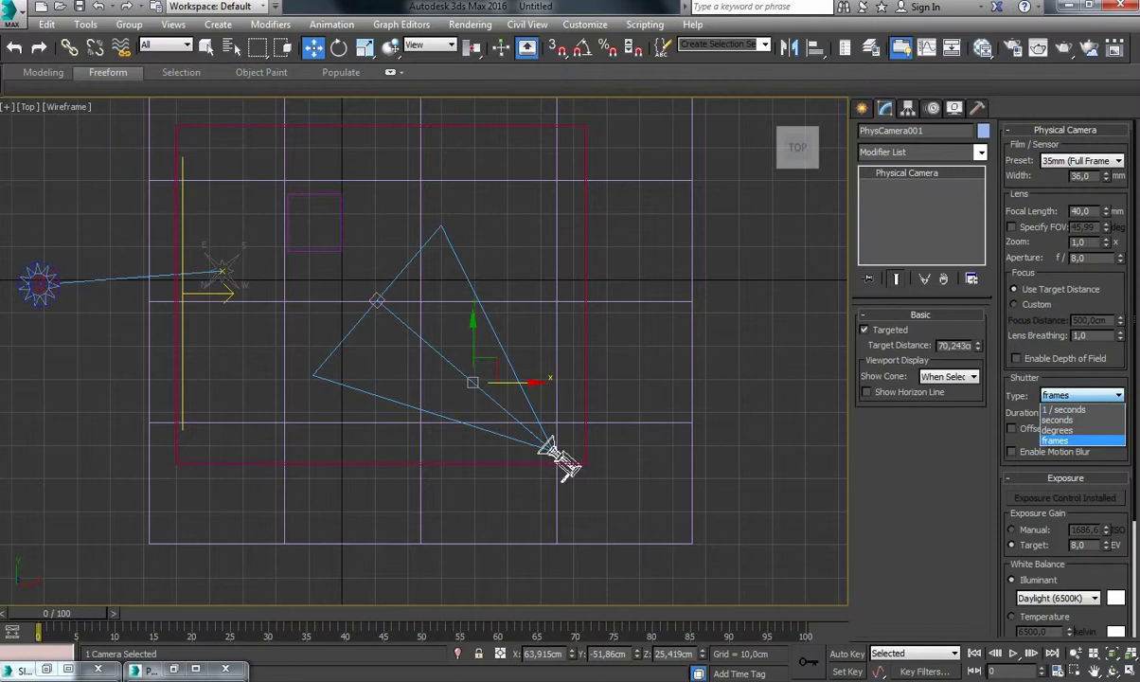
{"action": "left_click", "coordinate": [1080, 395]}
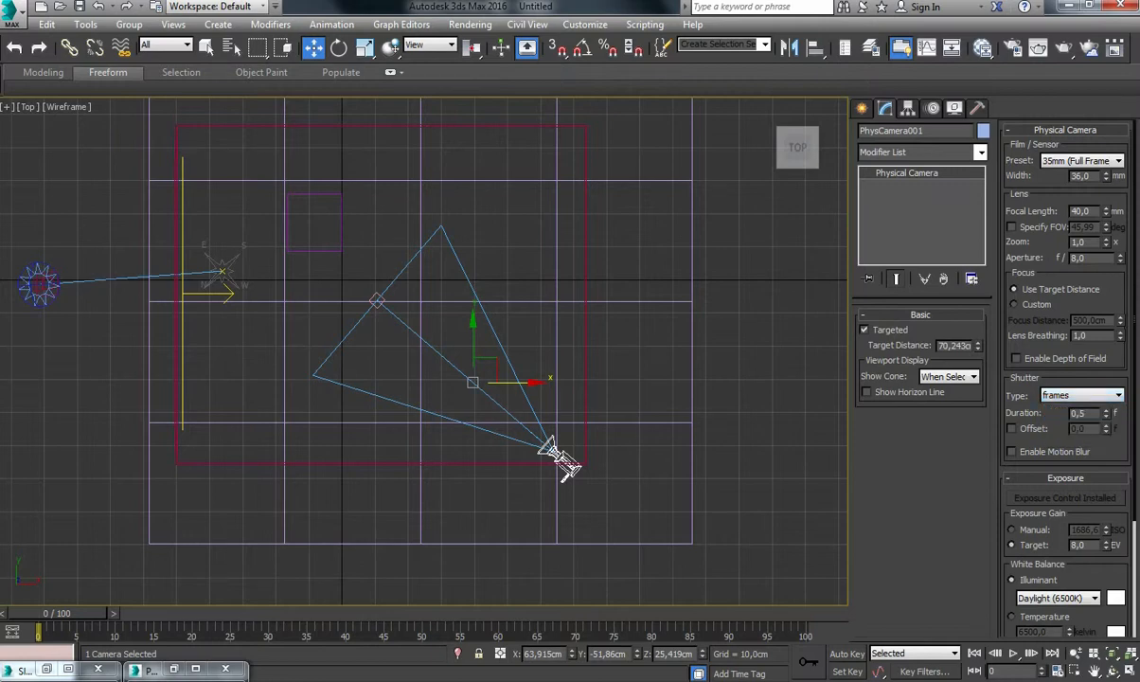
{"action": "scroll", "coordinate": [1065, 378], "scroll_direction": "down", "scroll_amount": 5}
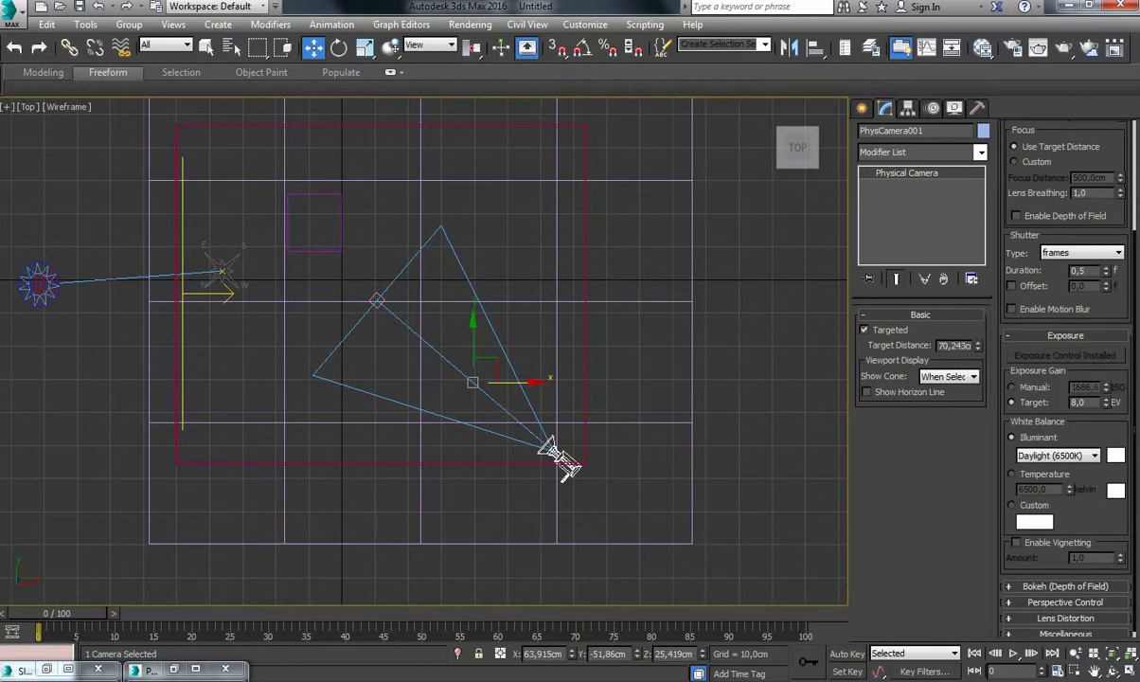
{"action": "scroll", "coordinate": [1066, 379], "scroll_direction": "down", "scroll_amount": 1}
{"action": "scroll", "coordinate": [1065, 379], "scroll_direction": "up", "scroll_amount": 1}
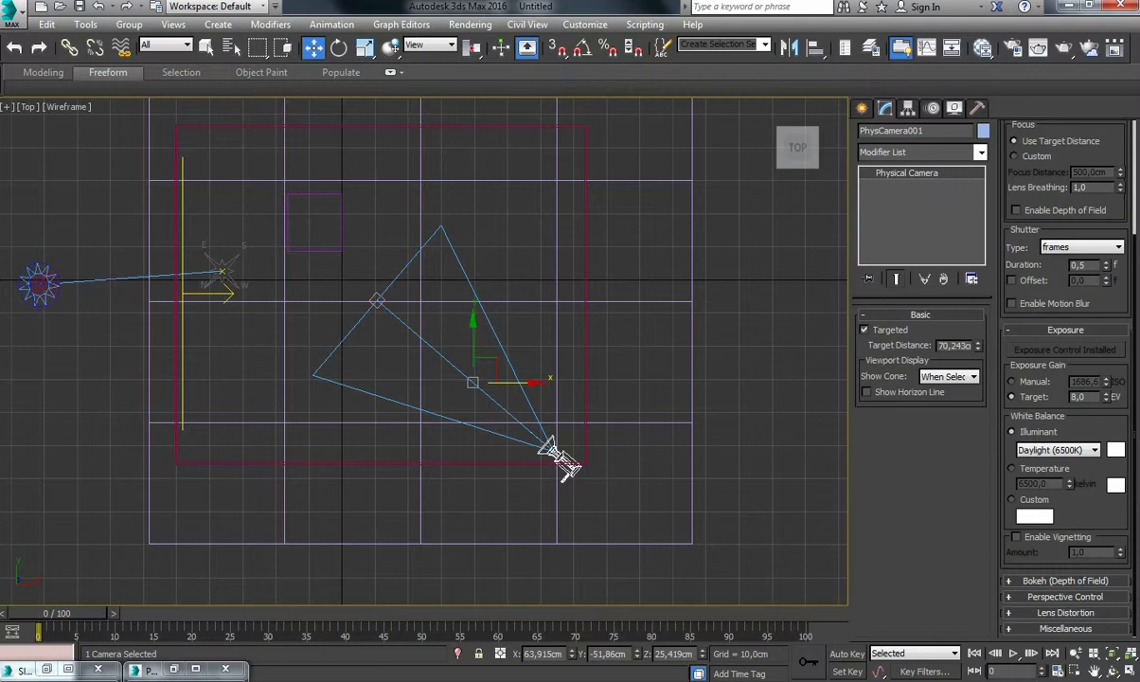
{"action": "scroll", "coordinate": [1065, 378], "scroll_direction": "up", "scroll_amount": 5}
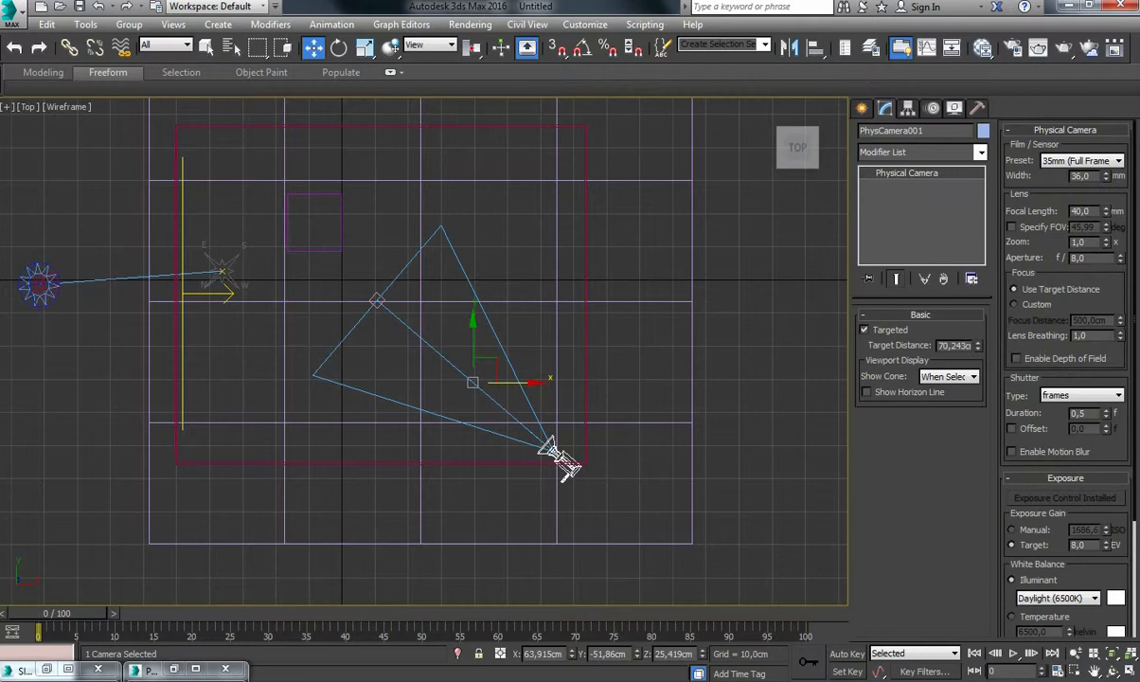
{"action": "scroll", "coordinate": [1065, 379], "scroll_direction": "down", "scroll_amount": 1}
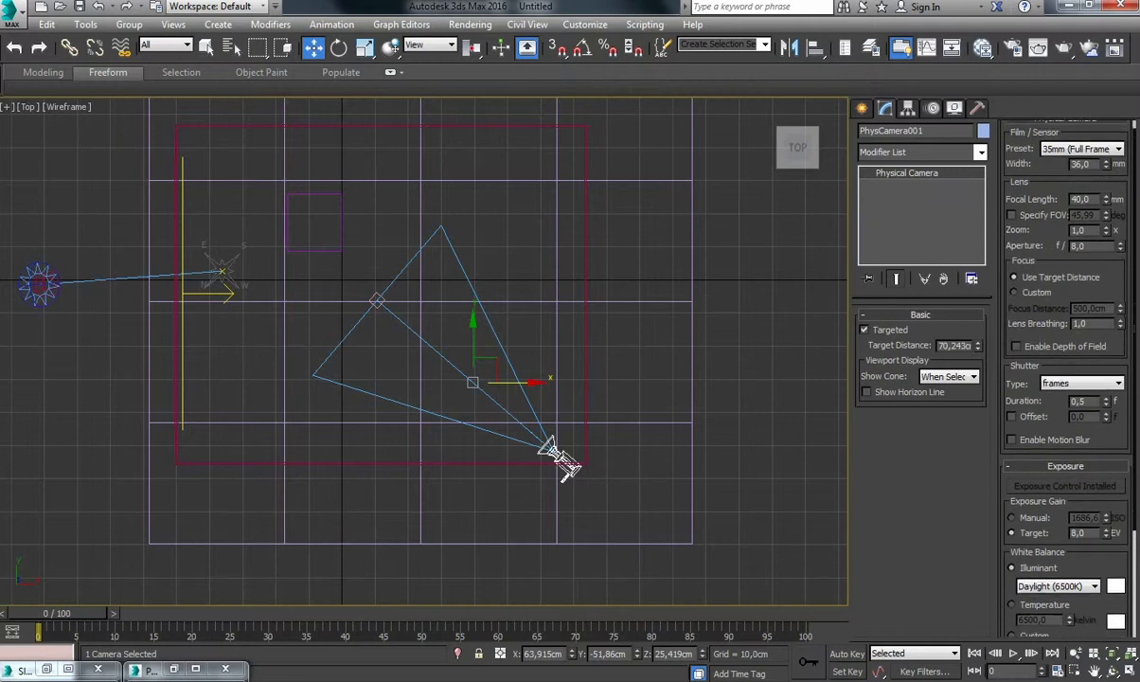
- Switch the viewport to the PhysCamera001 view and display it shaded
{"action": "key", "text": "c"}
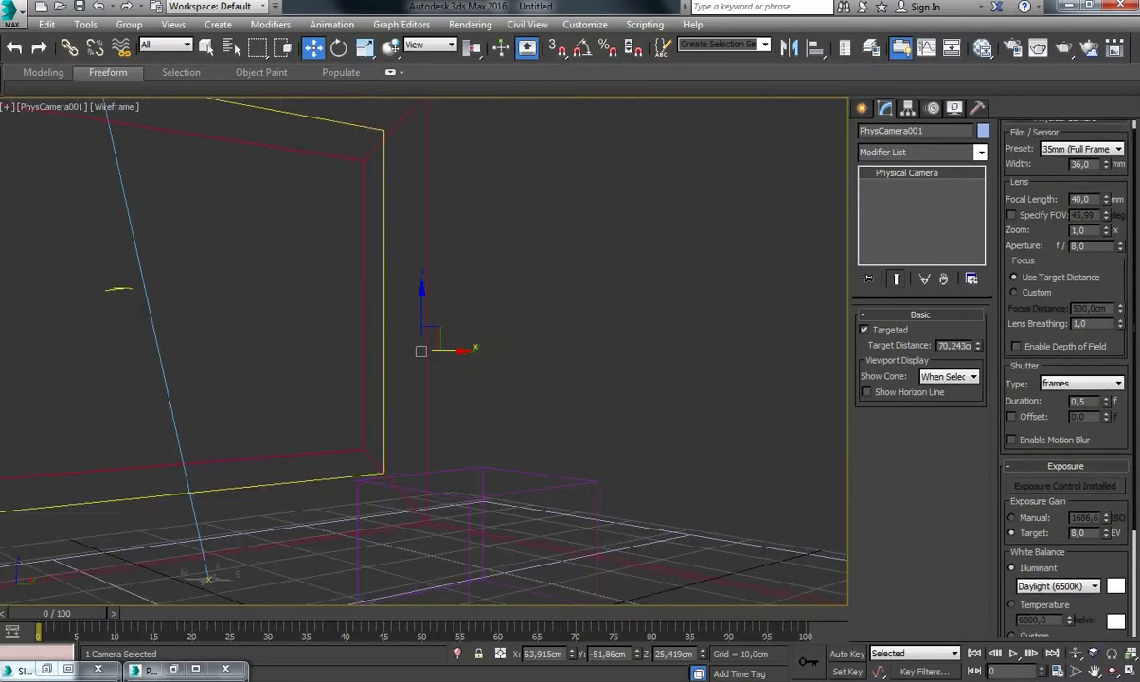
{"action": "left_click", "coordinate": [115, 106]}
{"action": "left_click", "coordinate": [156, 142]}
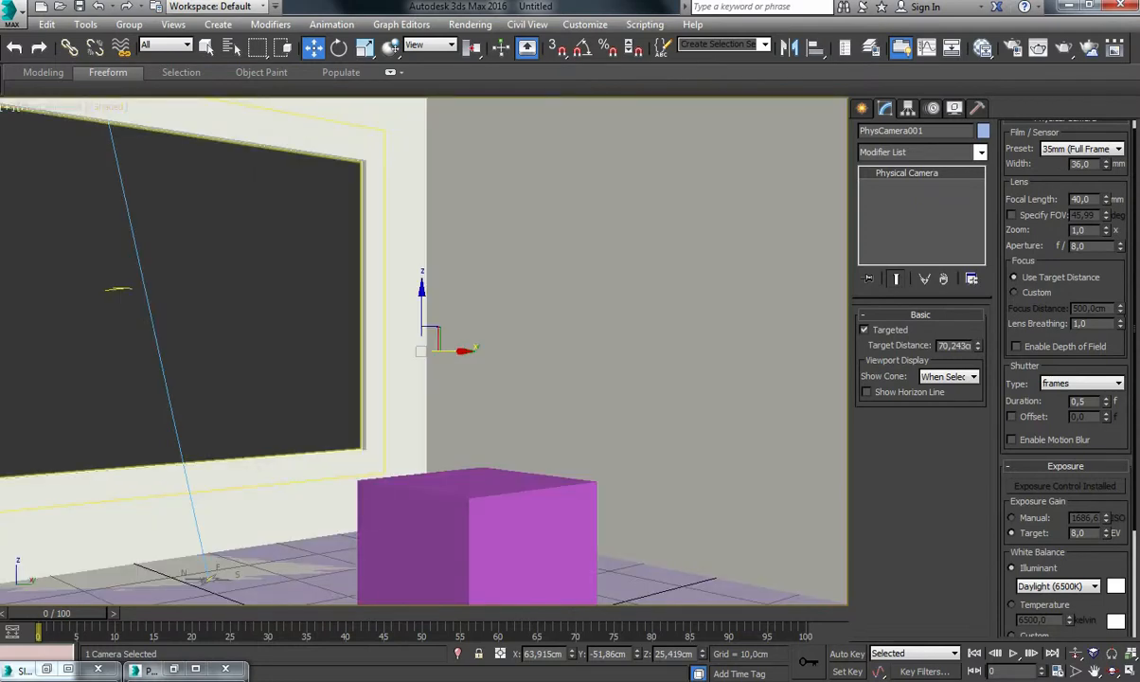
- Examine the camera's exposure gain and white balance illuminant presets, keeping Daylight (6500K)
{"action": "scroll", "coordinate": [1065, 360], "scroll_direction": "up", "scroll_amount": 1}
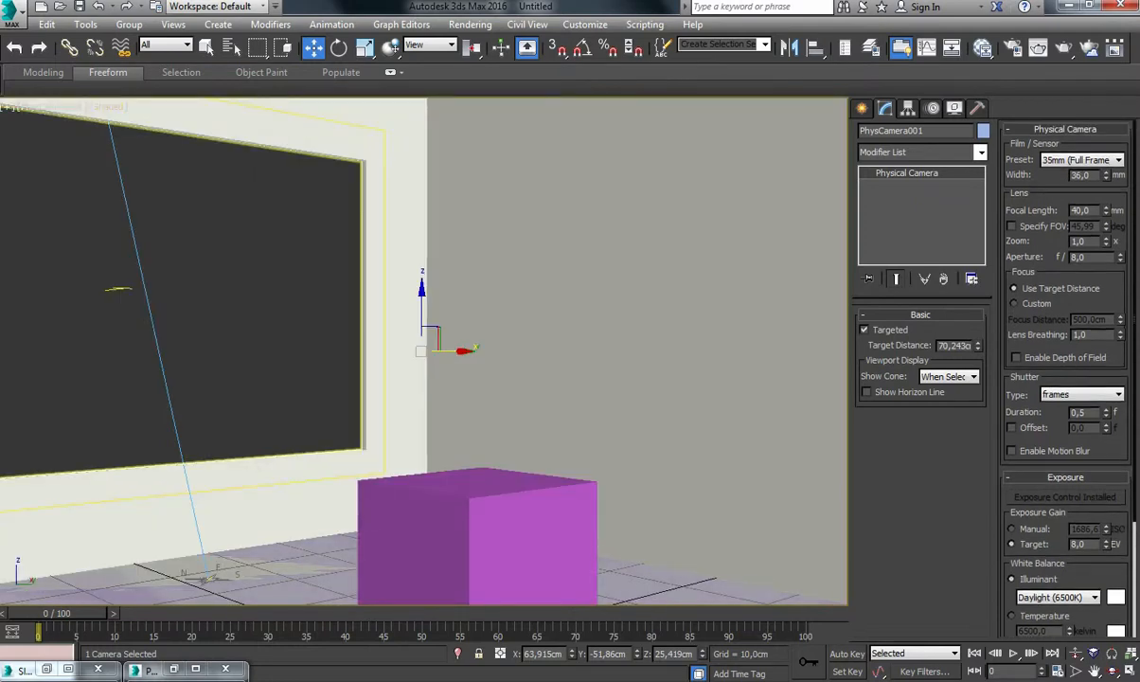
{"action": "scroll", "coordinate": [1065, 360], "scroll_direction": "down", "scroll_amount": 5}
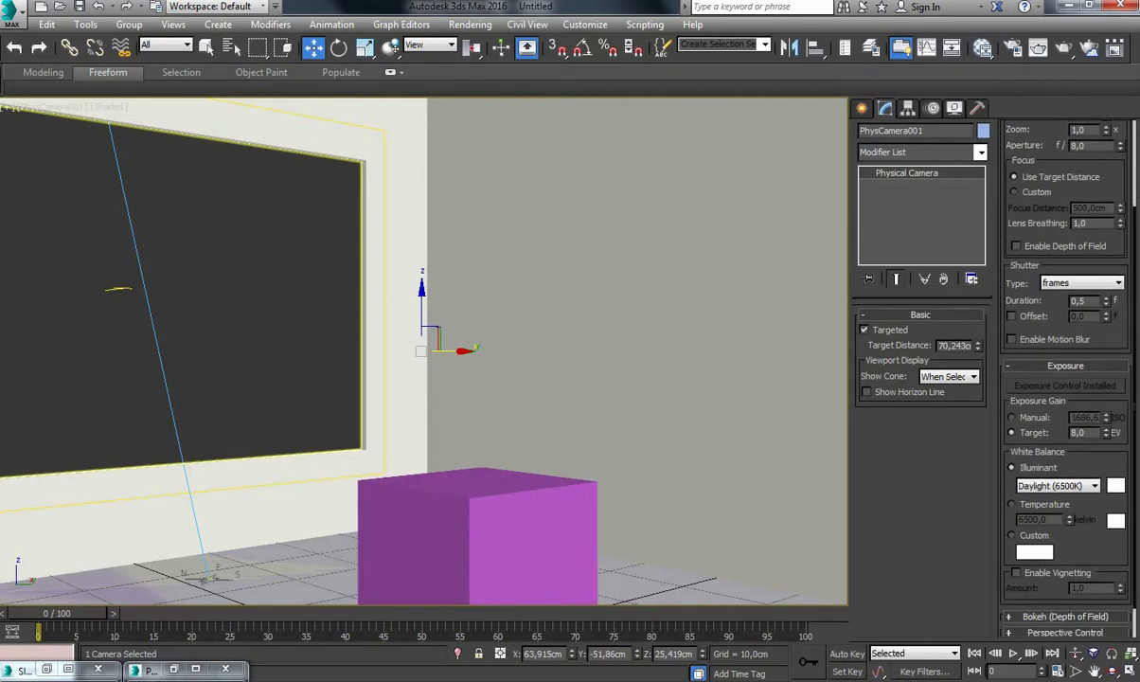
{"action": "scroll", "coordinate": [1065, 360], "scroll_direction": "down", "scroll_amount": 2}
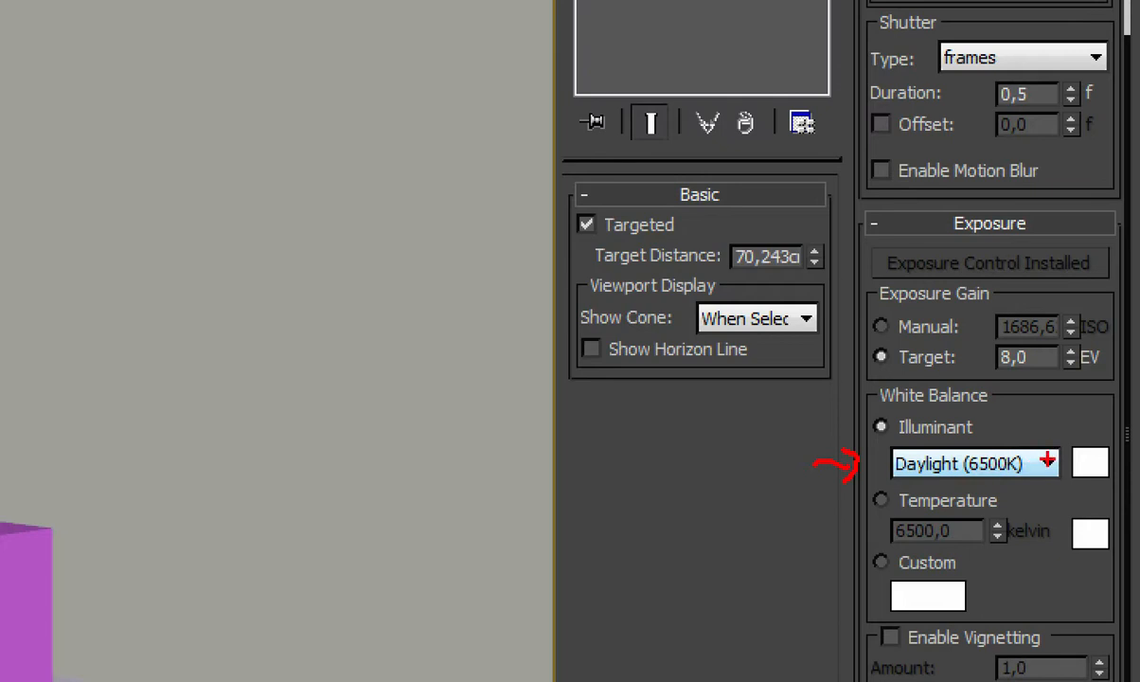
{"action": "mouse_move", "coordinate": [1095, 426]}
{"action": "left_mouse_down"}
{"action": "mouse_move", "coordinate": [1073, 446]}
{"action": "mouse_move", "coordinate": [1071, 488]}
{"action": "left_mouse_up"}
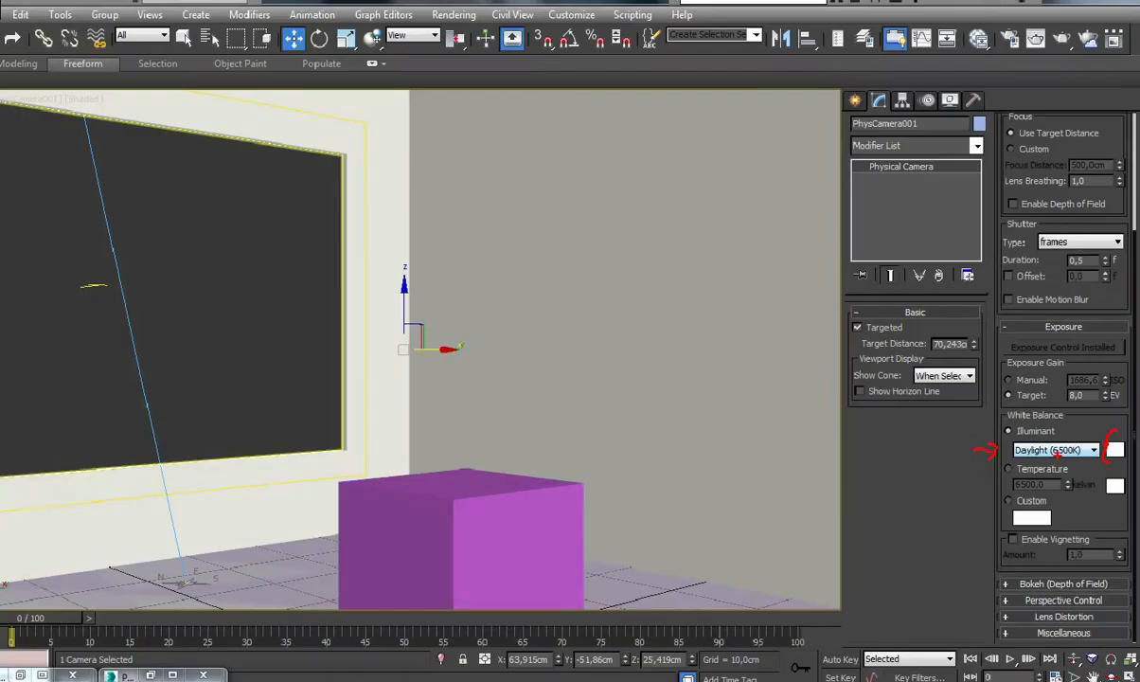
{"action": "left_click", "coordinate": [1059, 449]}
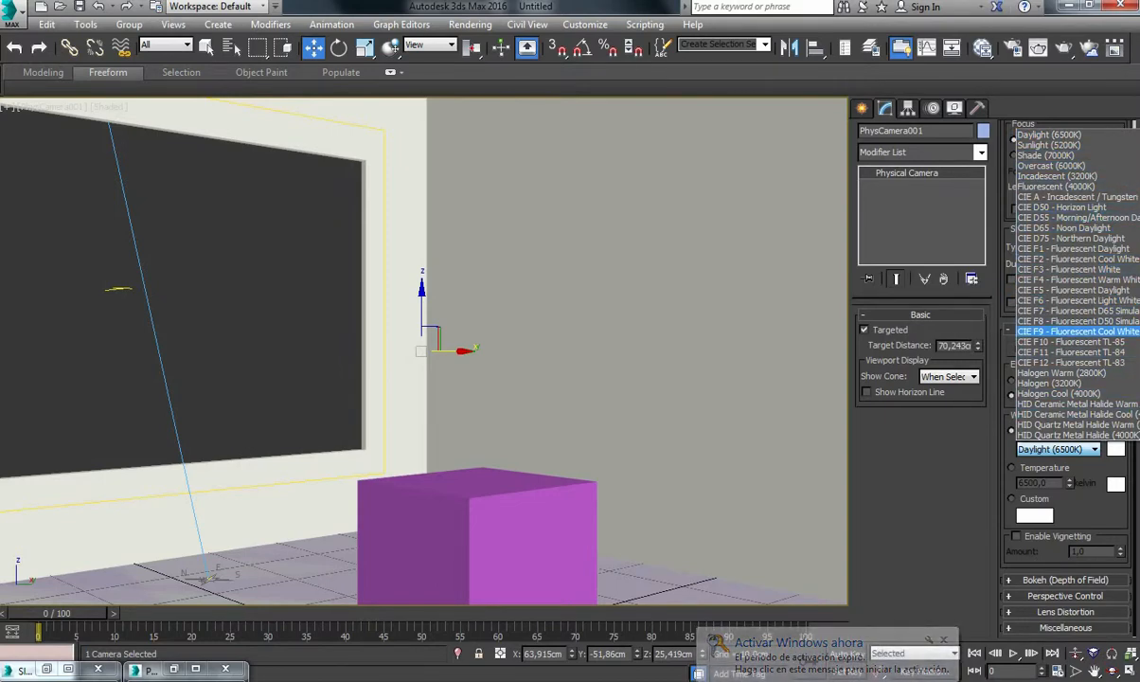
{"action": "left_click", "coordinate": [1058, 450]}
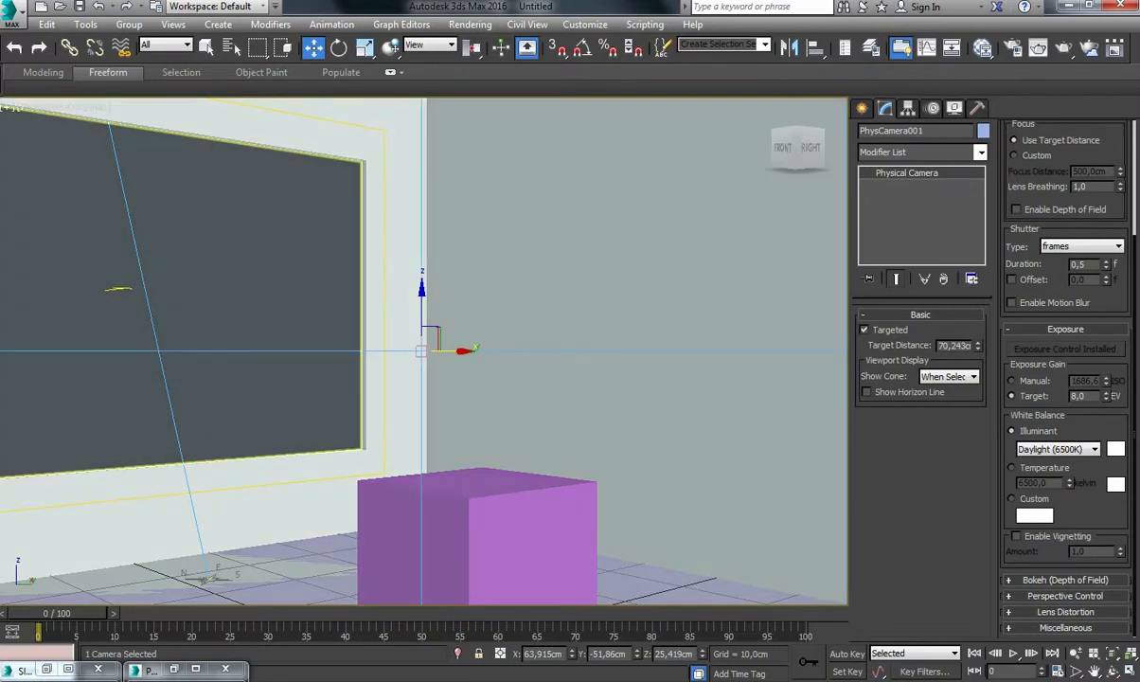
- Alternate between the perspective and camera views to compare how white balance and exposure tint the room
{"action": "middle_click_drag", "start_coordinate": [423, 352], "coordinate": [319, 349], "text": "alt"}
{"action": "key", "text": "c"}
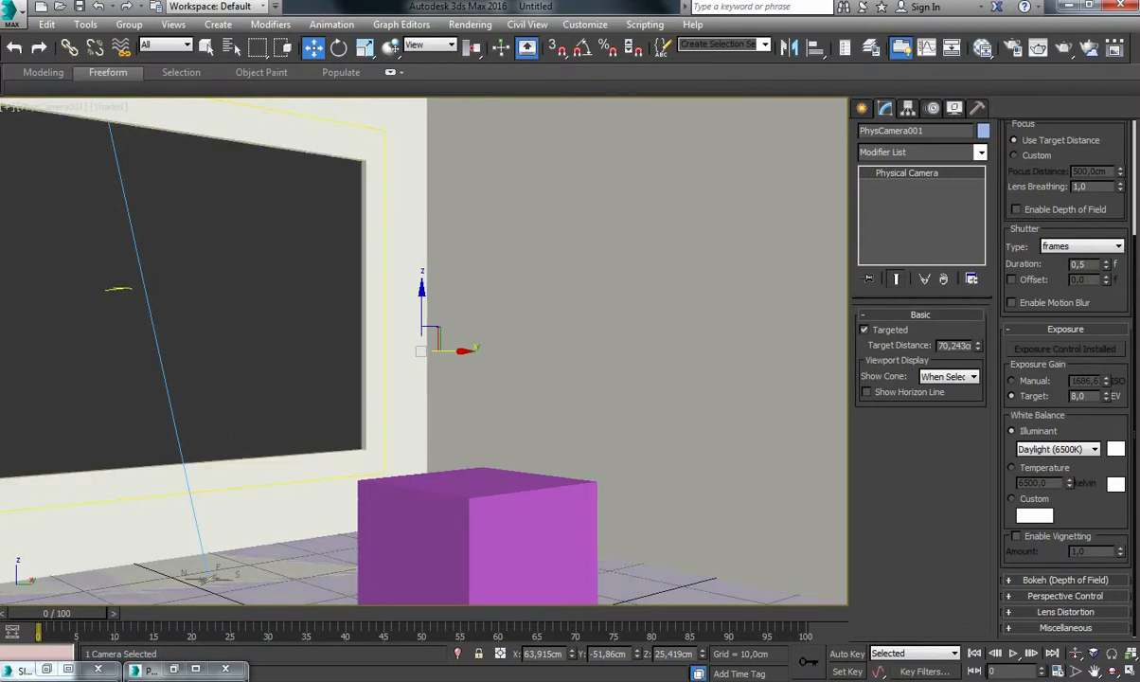
{"action": "key", "text": "p"}
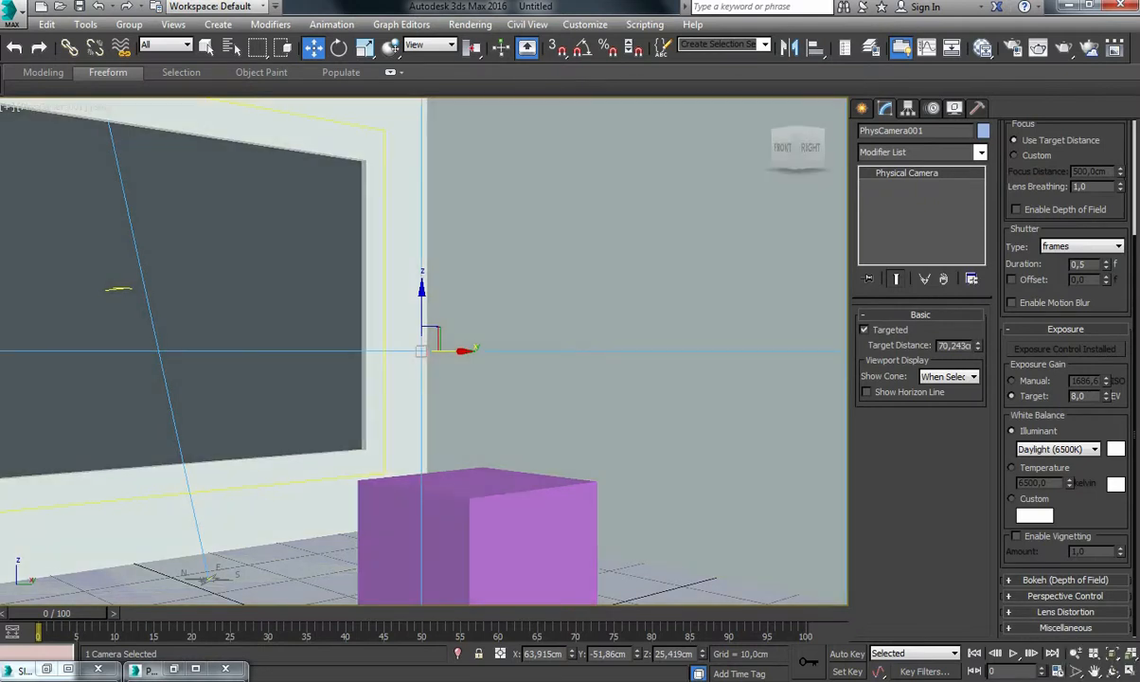
{"action": "key", "text": "c"}
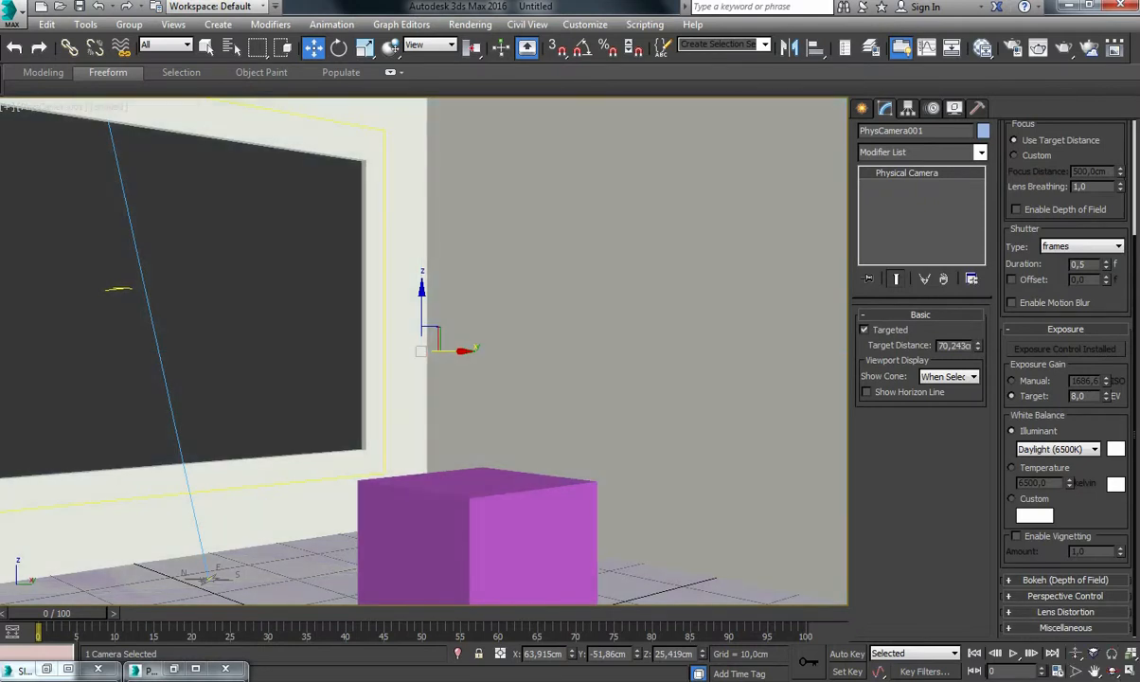
{"action": "key", "text": "p"}
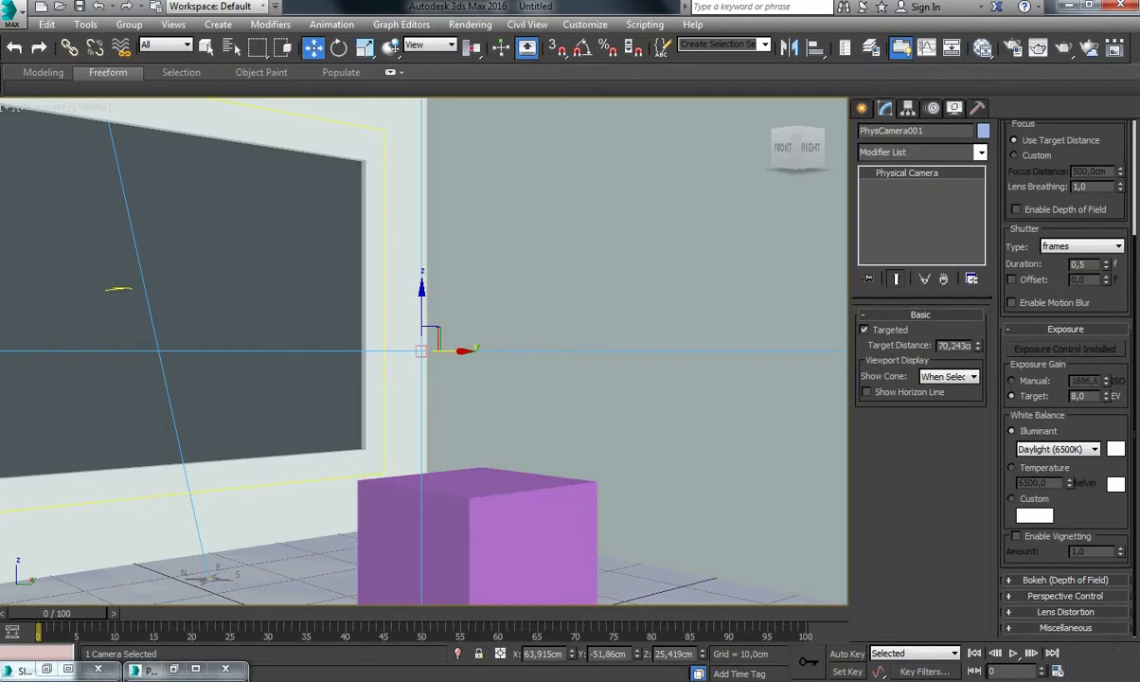
- Return to the PhysCamera001 view, render it to check the room's lighting, and close the rendered frame
{"action": "key", "text": "c"}
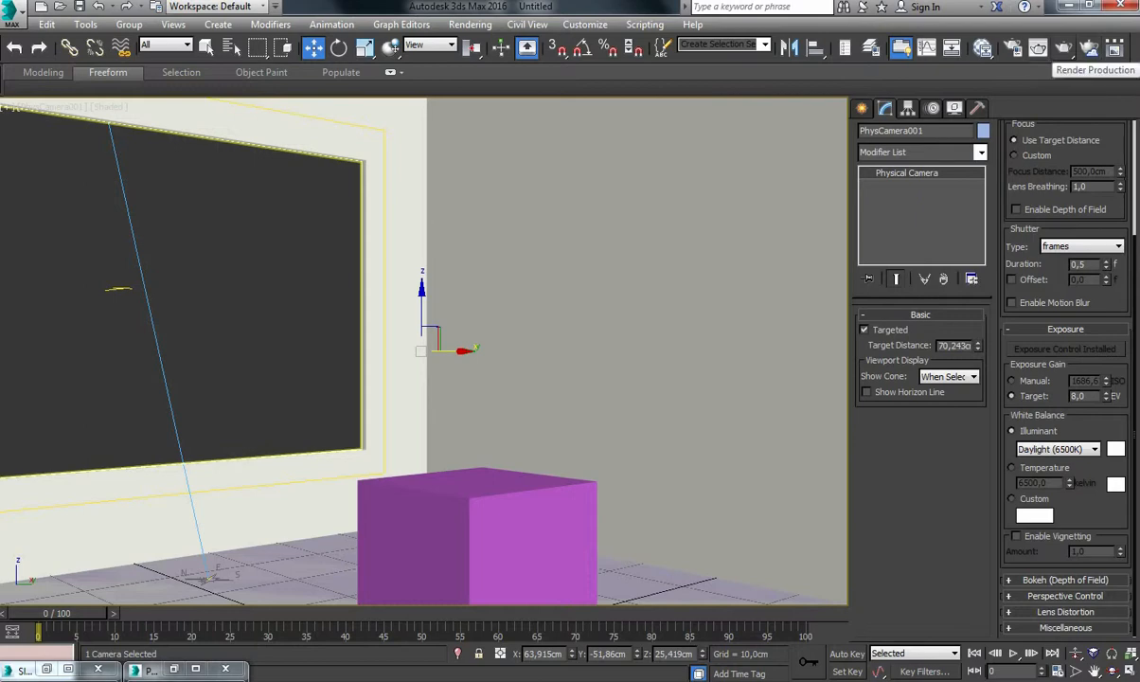
{"action": "left_click", "coordinate": [1062, 47]}
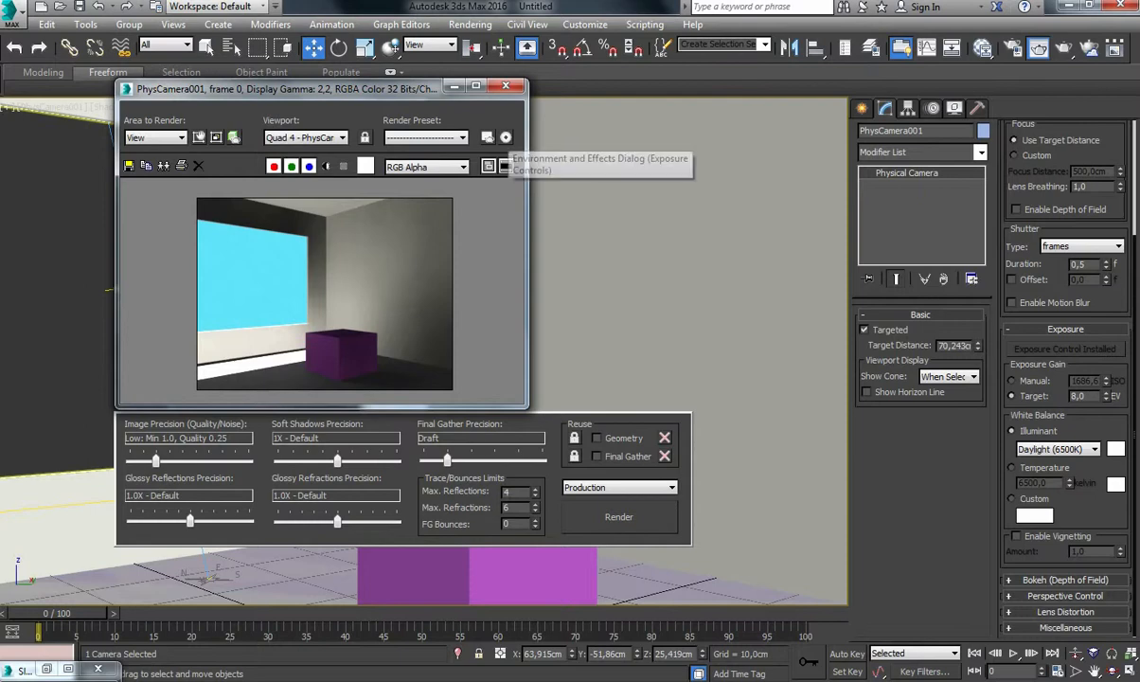
{"action": "left_click", "coordinate": [505, 86]}
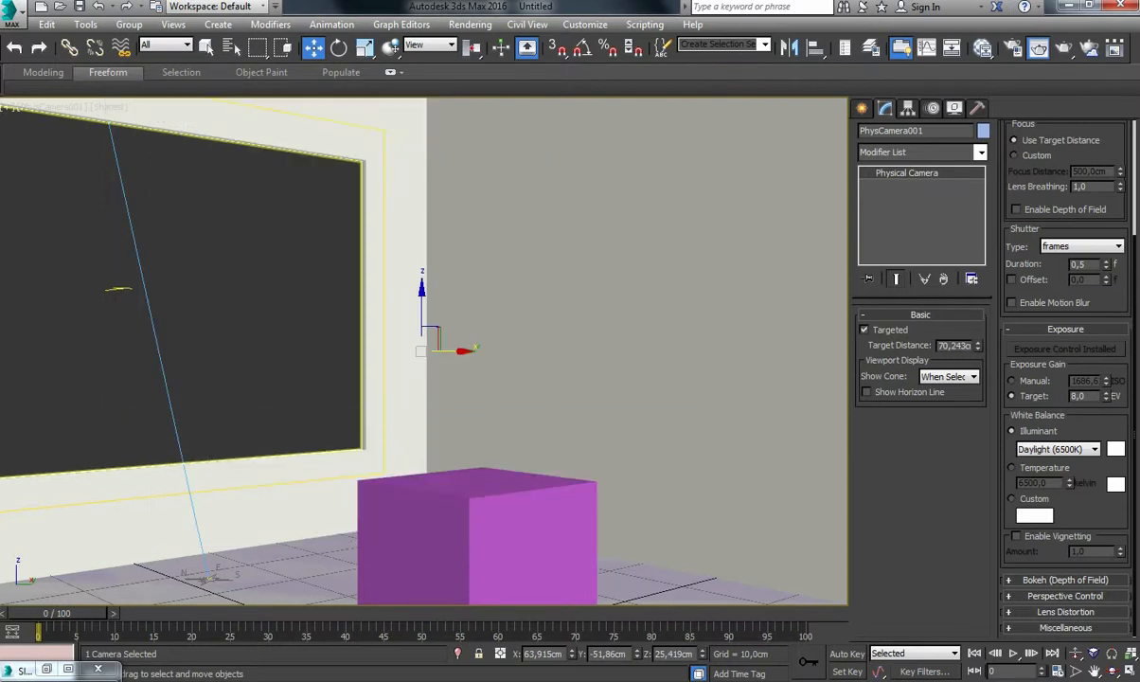
- Select the sky portal at the window and examine its multiplier, filter color, shadow and additional parameter groups
{"action": "left_click", "coordinate": [384, 275]}
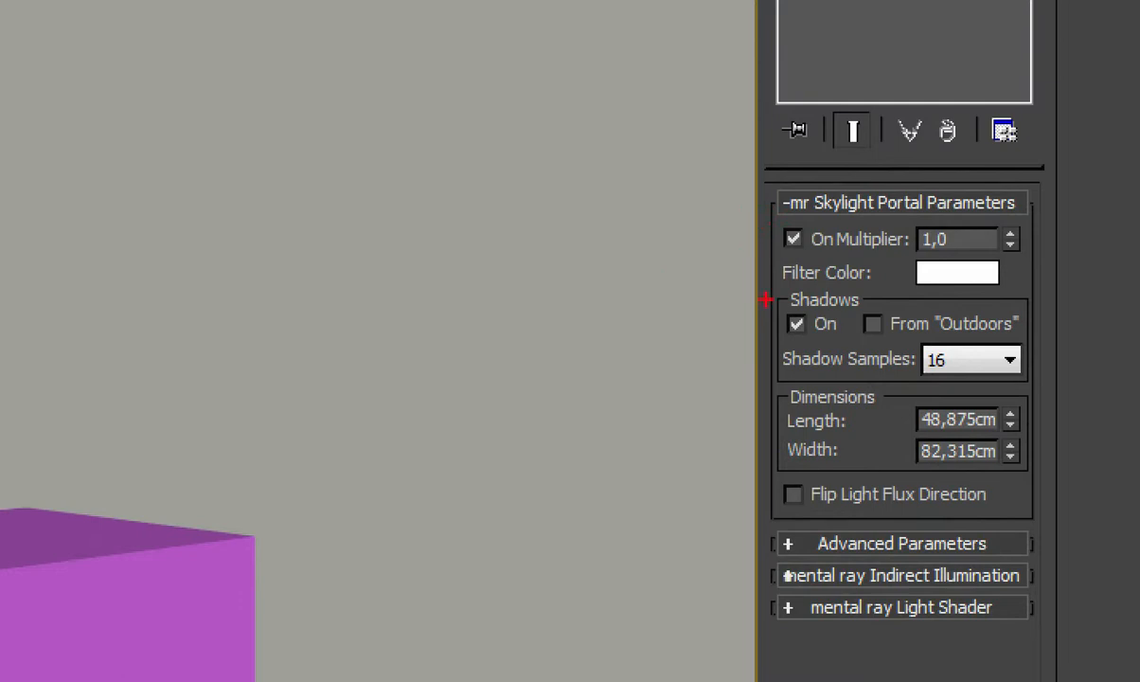
{"action": "mouse_move", "coordinate": [783, 295]}
{"action": "left_mouse_down"}
{"action": "mouse_move", "coordinate": [767, 333]}
{"action": "mouse_move", "coordinate": [778, 365]}
{"action": "left_mouse_up"}
{"action": "mouse_move", "coordinate": [773, 214]}
{"action": "left_mouse_down"}
{"action": "mouse_move", "coordinate": [766, 253]}
{"action": "mouse_move", "coordinate": [782, 276]}
{"action": "left_mouse_up"}
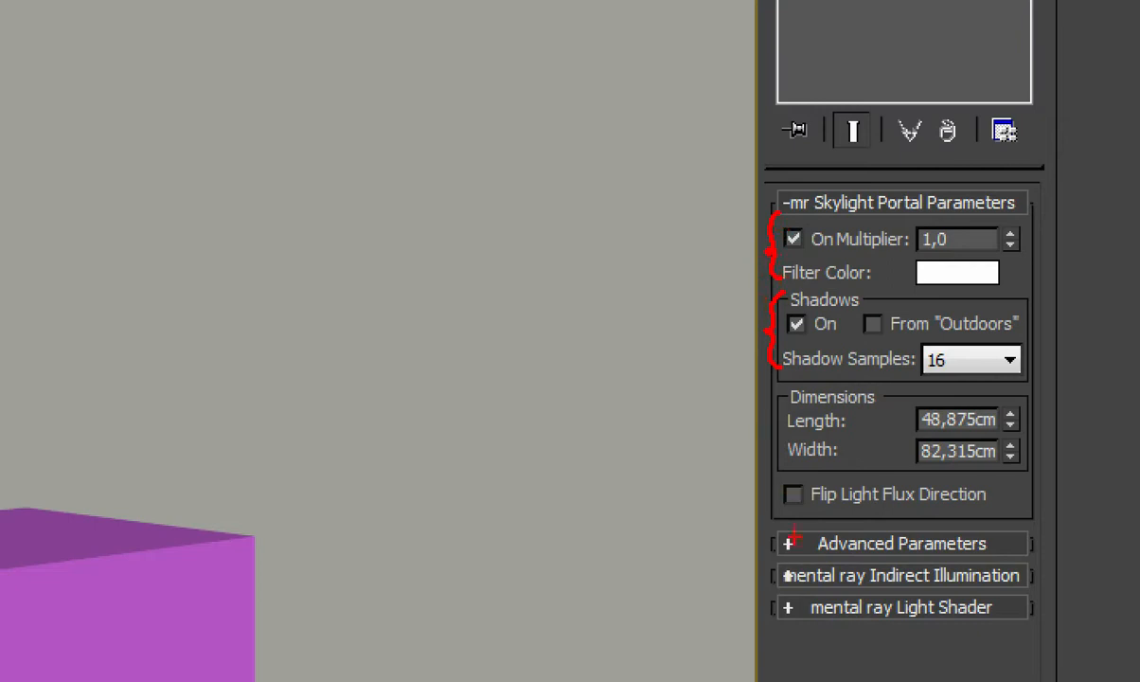
{"action": "mouse_move", "coordinate": [757, 527]}
{"action": "left_mouse_down"}
{"action": "mouse_move", "coordinate": [748, 548]}
{"action": "mouse_move", "coordinate": [760, 597]}
{"action": "left_mouse_up"}
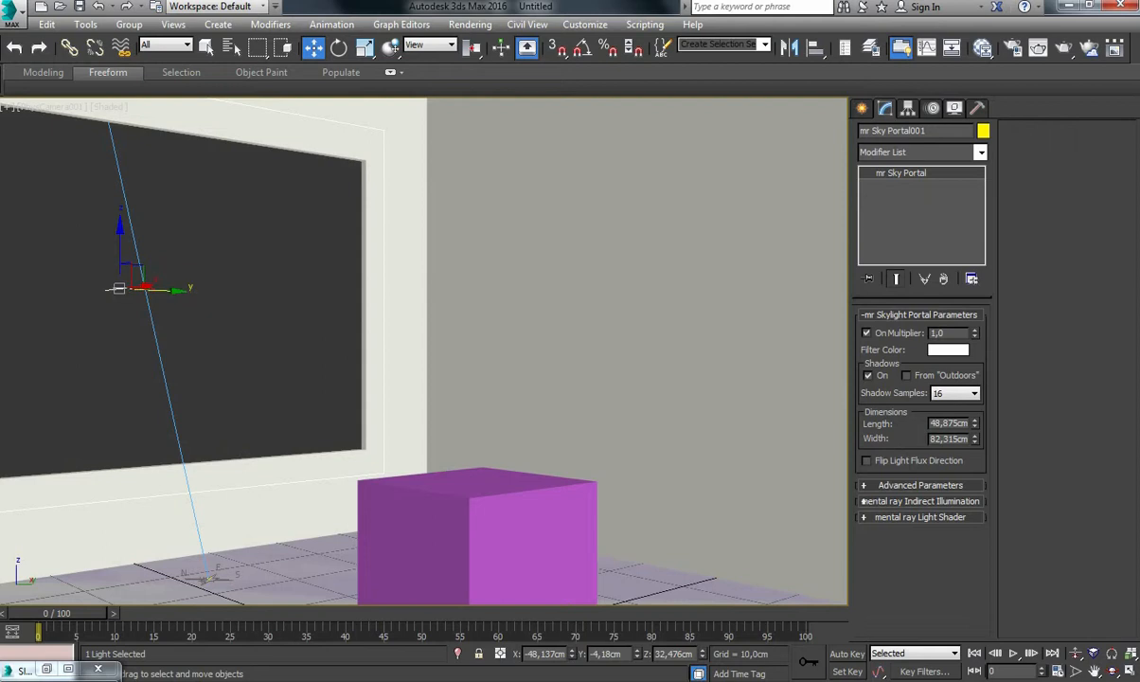
- Scale the sky portal down to fit the window opening, to about 93% in X and 84% in Y
{"action": "key", "text": "r"}
{"action": "key", "text": "r"}
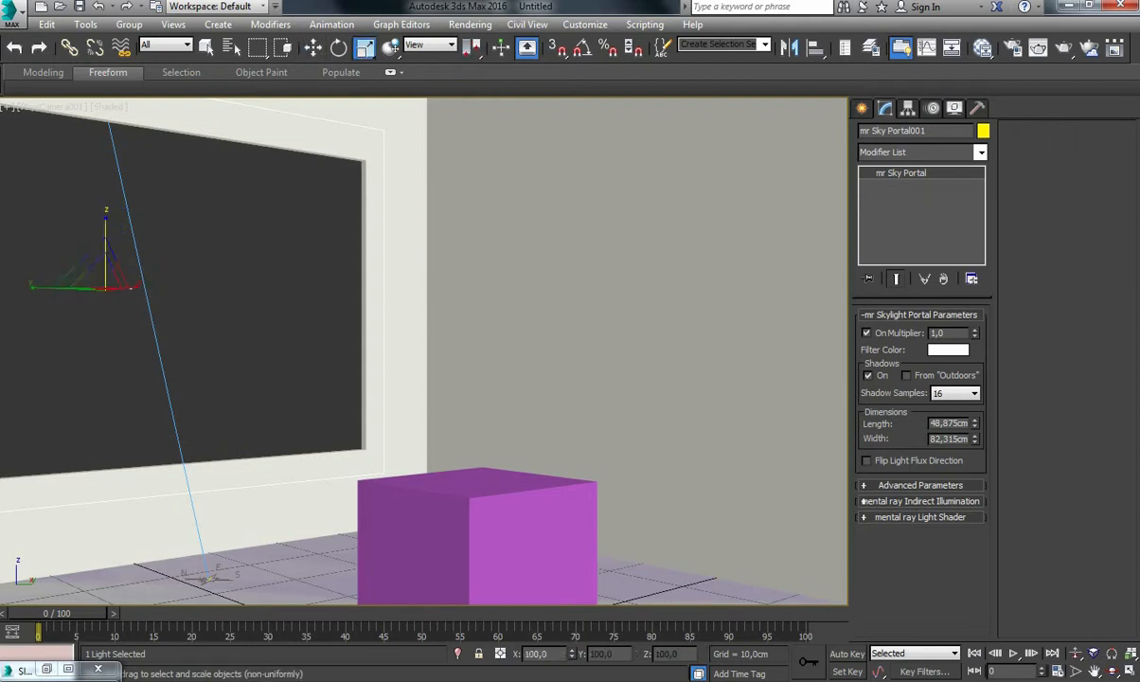
{"action": "left_click_drag", "start_coordinate": [106, 233], "coordinate": [106, 235]}
{"action": "left_click_drag", "start_coordinate": [49, 287], "coordinate": [56, 288]}
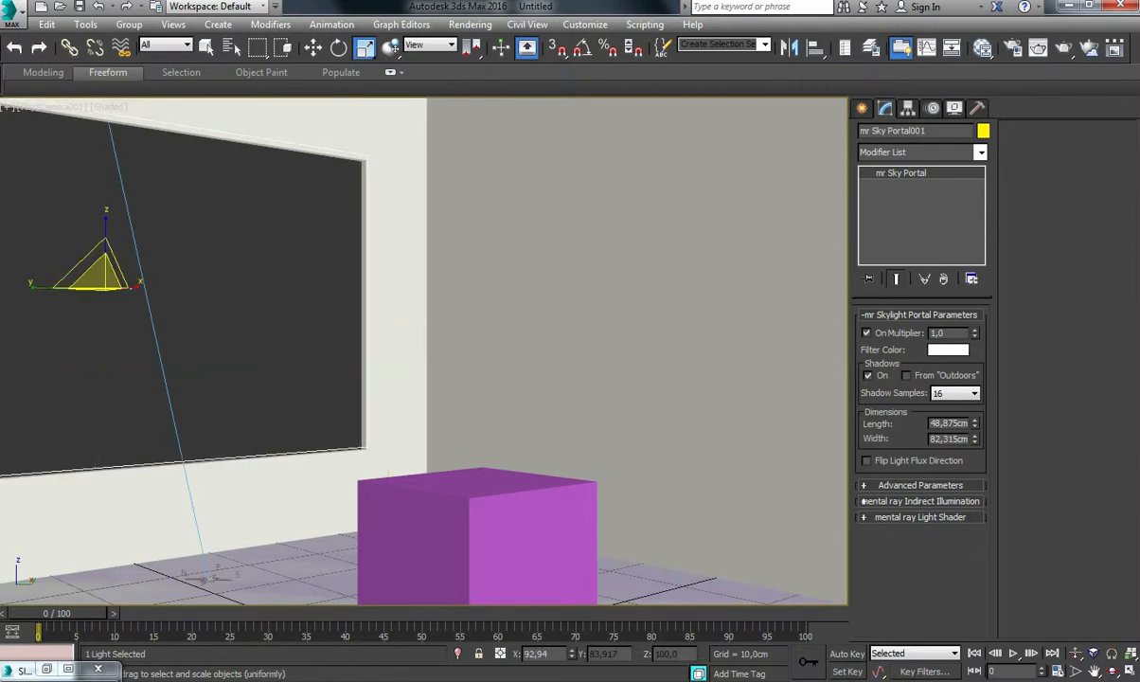
{"action": "key", "text": "w"}
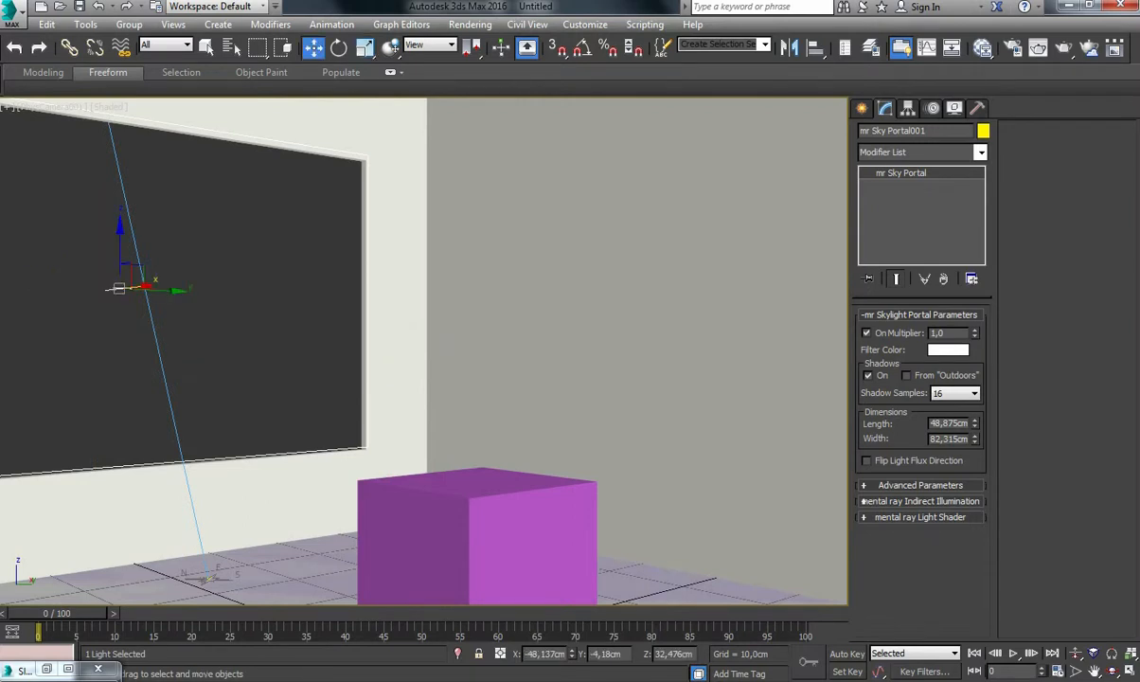